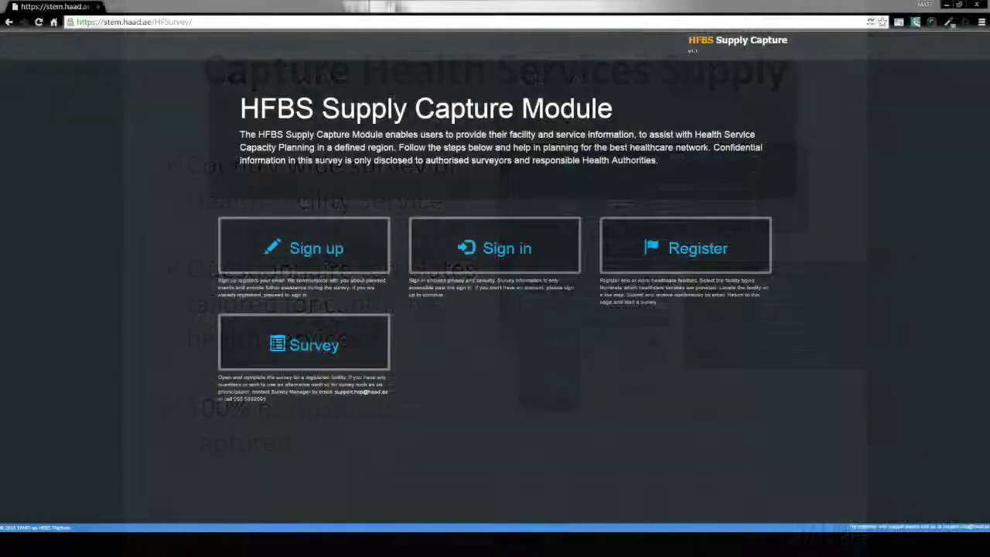
- Sign in to the HFBS Supply Capture Module with the saved credentials and open the healthcare facility registration form
click(509, 255)
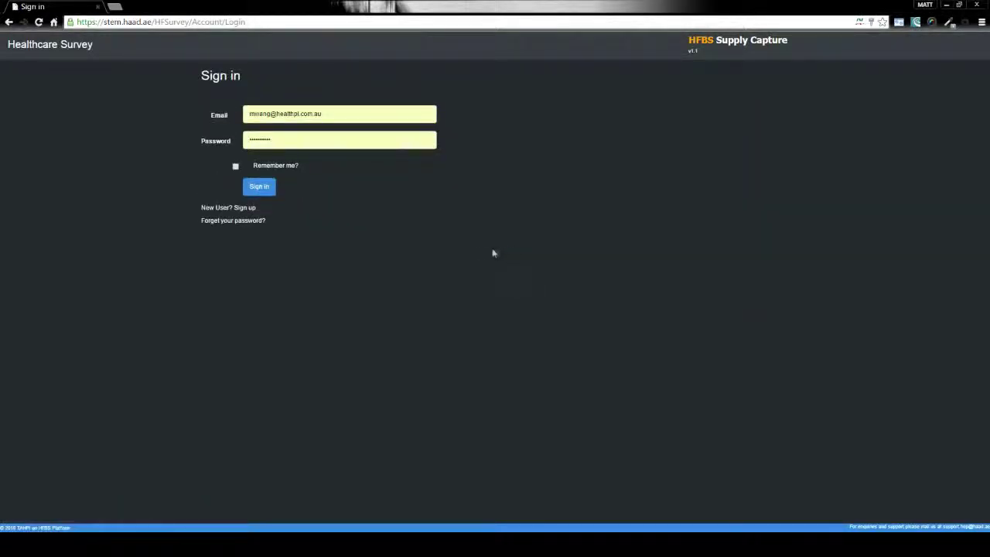
click(267, 192)
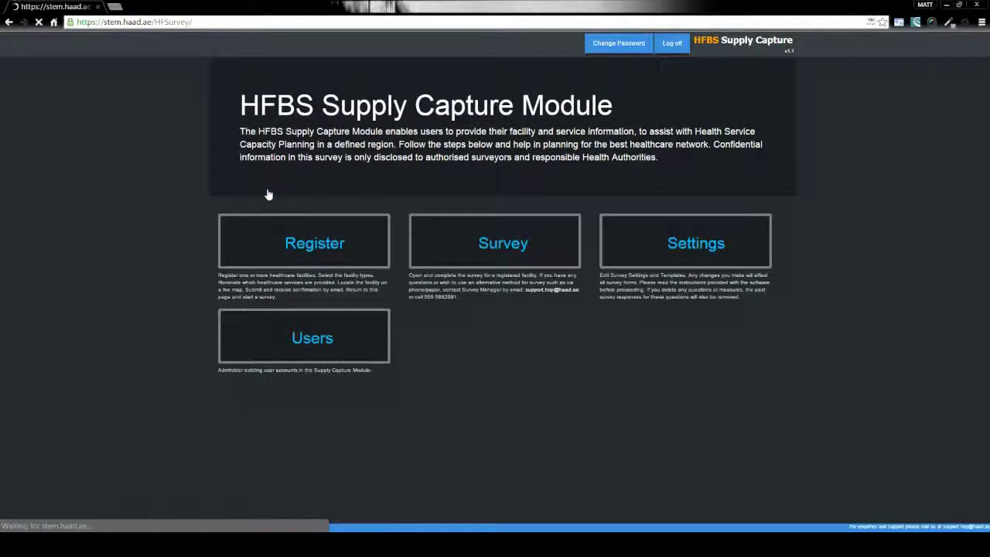
click(276, 260)
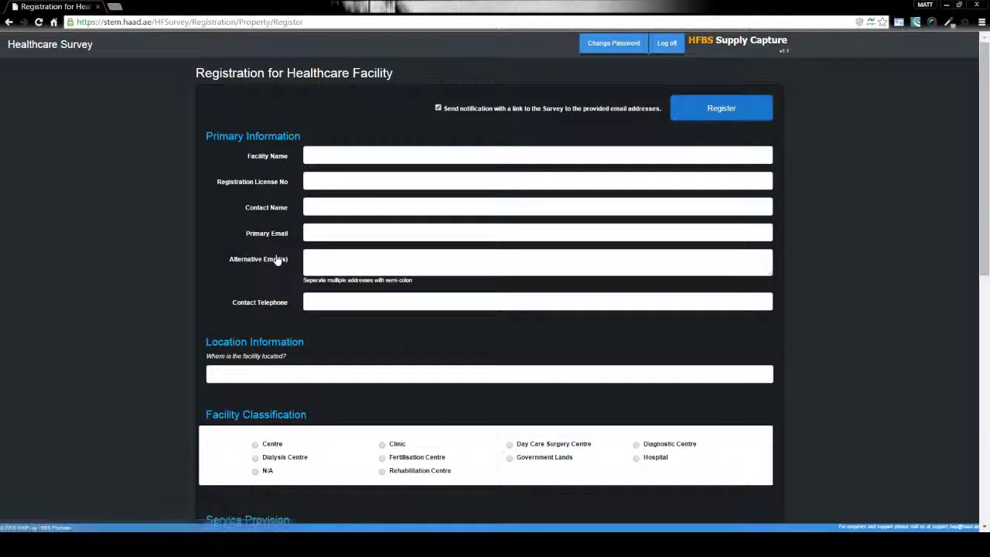
- Enter Sample Facility as the facility name and fill in its registration license number, the contact's name and the primary email
click(335, 156)
text(Sample Facility)
key(Tab)
text(M100)
key(Tab)
text(Sample Name)
key(Tab)
text(sampleemail@email.com)
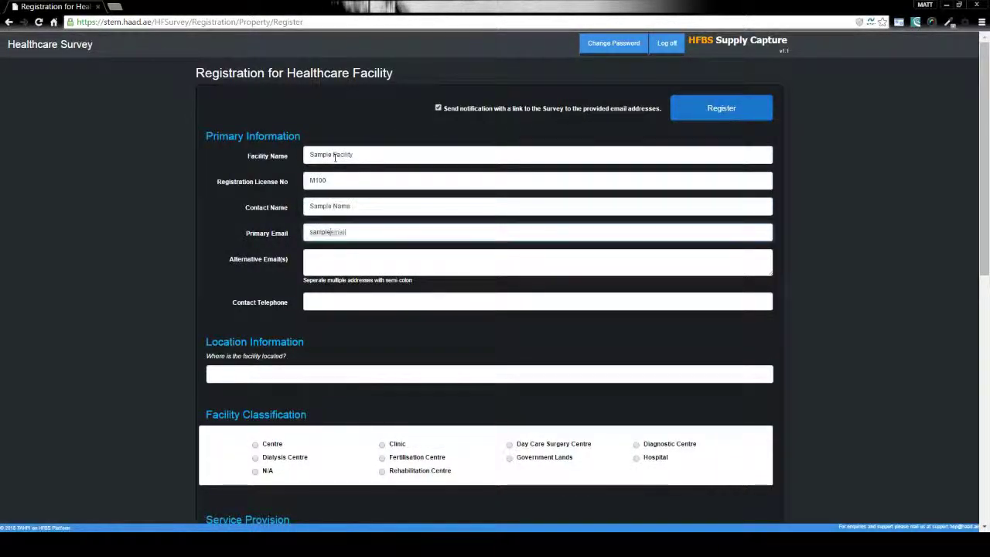
- Fill in the contact telephone number and set the facility's location to Abu Dhabi Island
key(Tab)
key(Tab)
text(0400000000)
key(Tab)
text(Abu Dhabi Island)
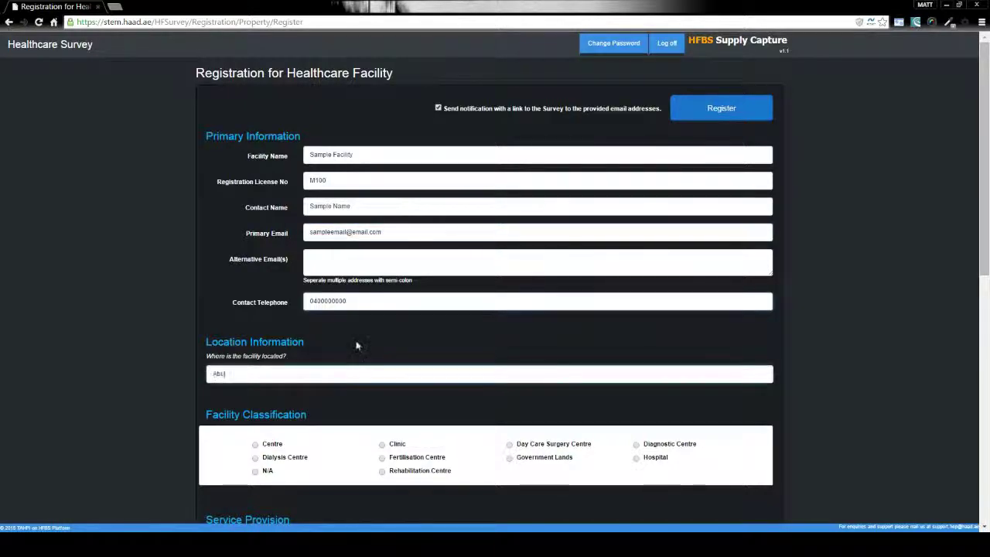
- Classify the facility as a Hospital with its clinical services selected, and submit the registration
click(635, 459)
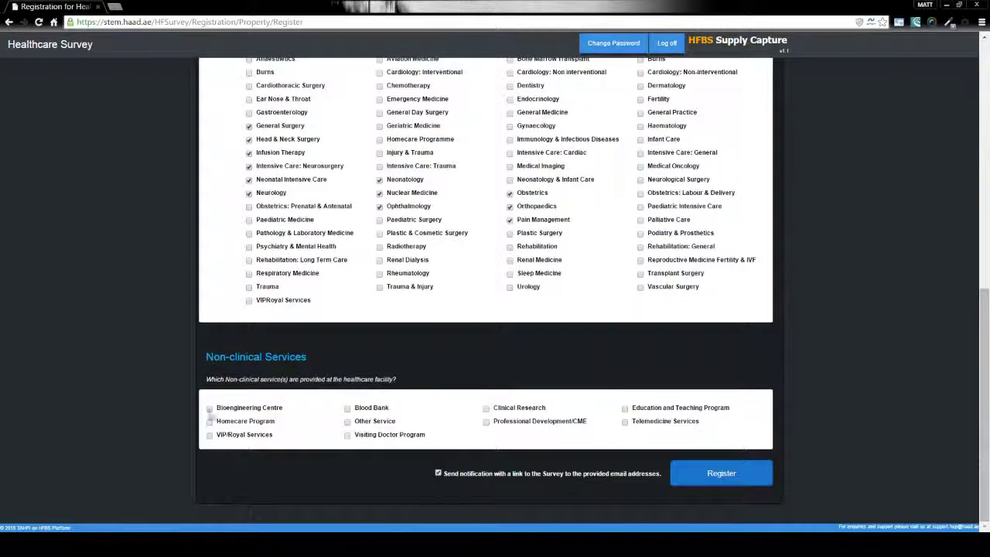
click(727, 479)
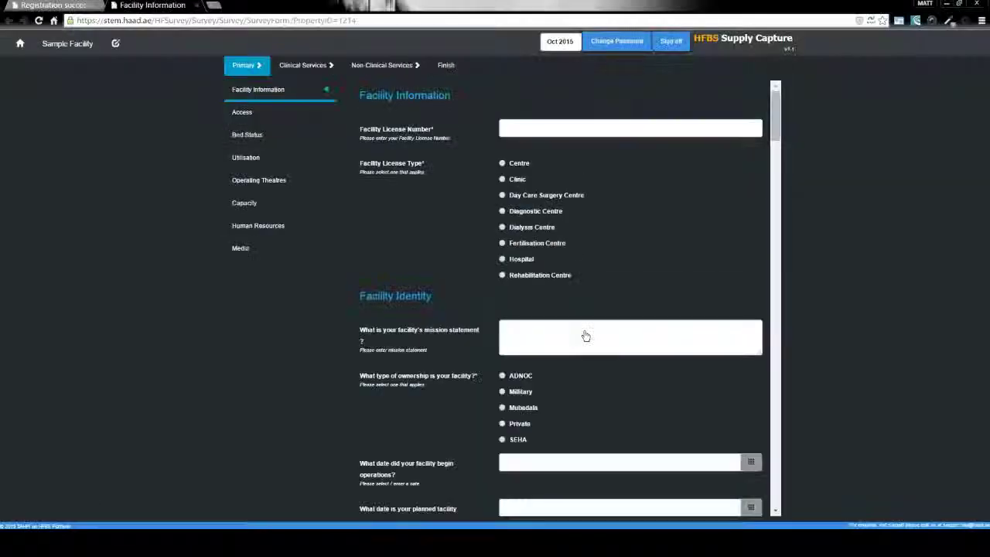
- In the facility survey, enter the license number, set the license type to Hospital, and write "Mission statement here" as the mission statement
click(523, 133)
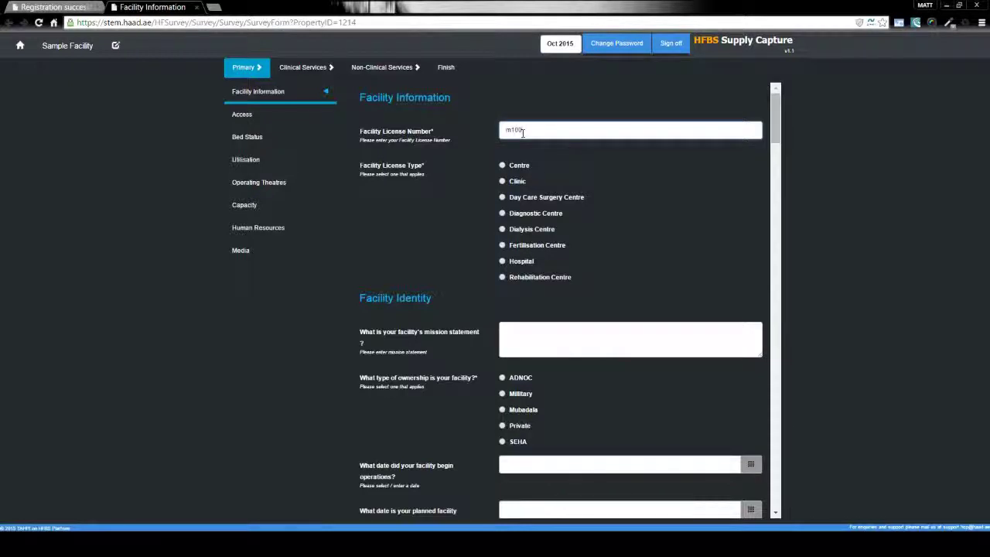
click(504, 262)
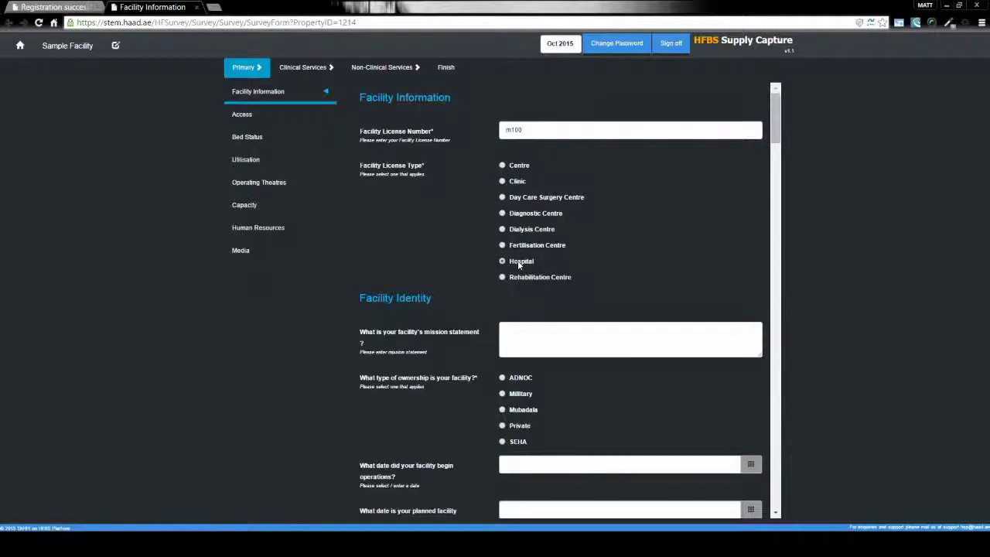
click(522, 331)
text(Mission statement here)
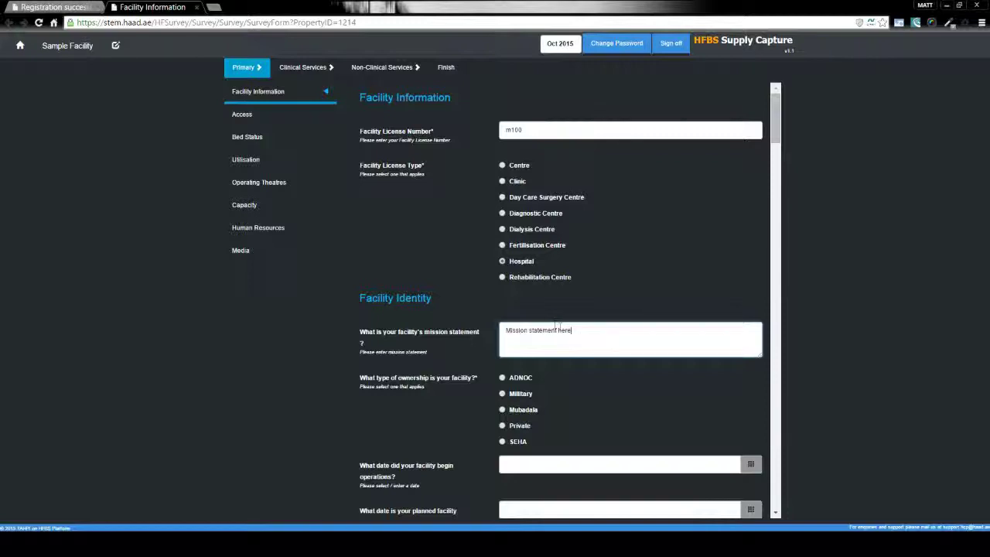
- Set the date the facility began operations to 01-01-2010
scroll(557, 326, down, 3)
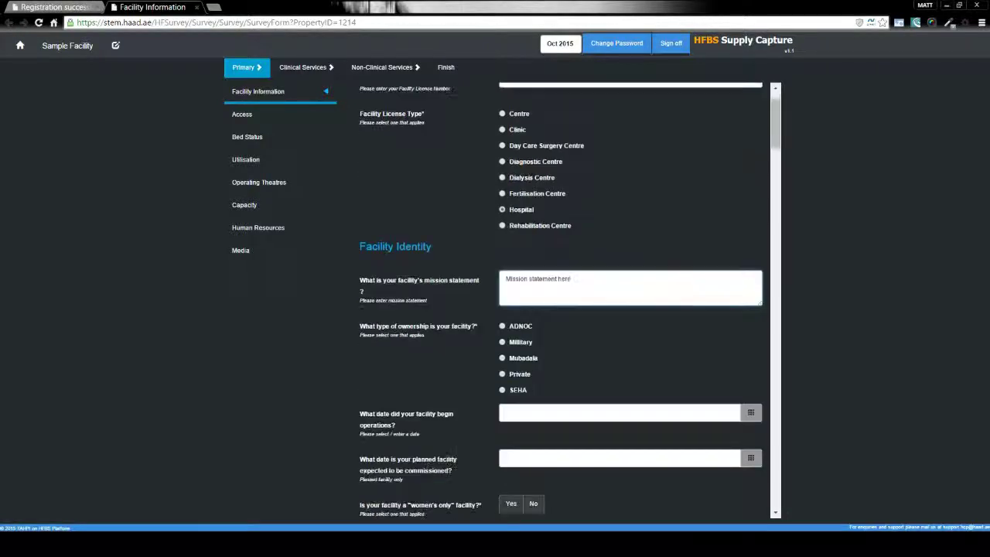
scroll(572, 344, down, 2)
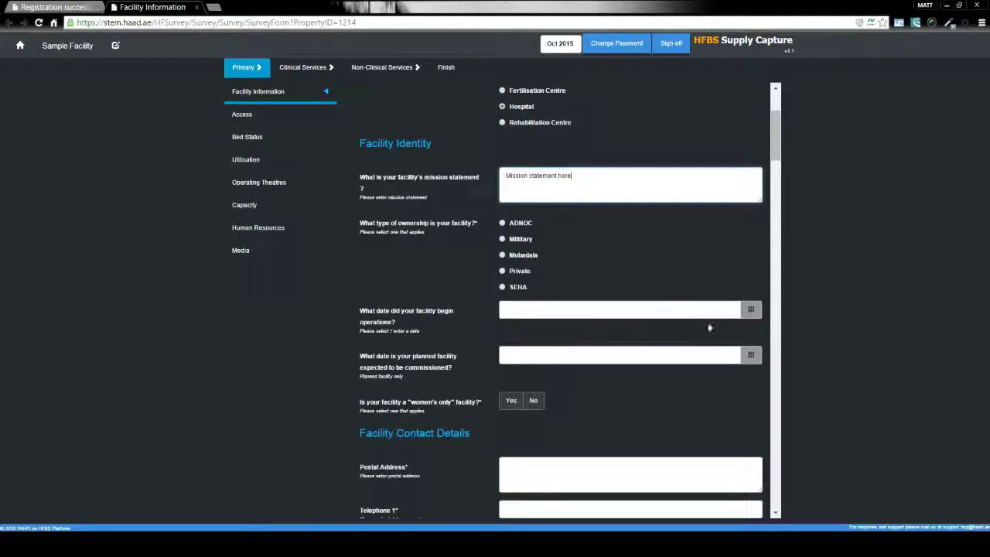
click(709, 310)
click(567, 180)
click(567, 180)
click(544, 219)
click(518, 219)
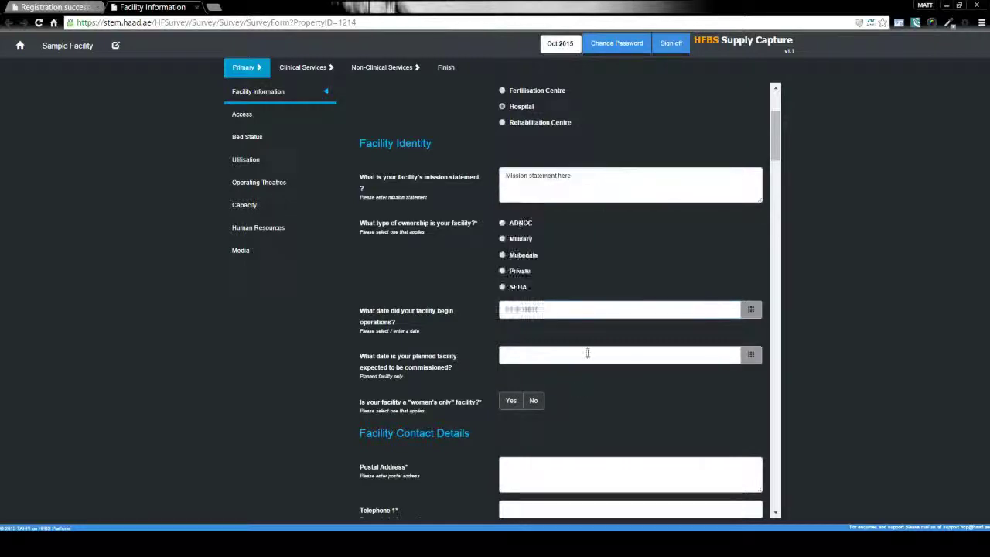
- Answer No to the women's-only facility question and finish the survey for submission
click(533, 400)
scroll(532, 309, down, 5)
click(446, 68)
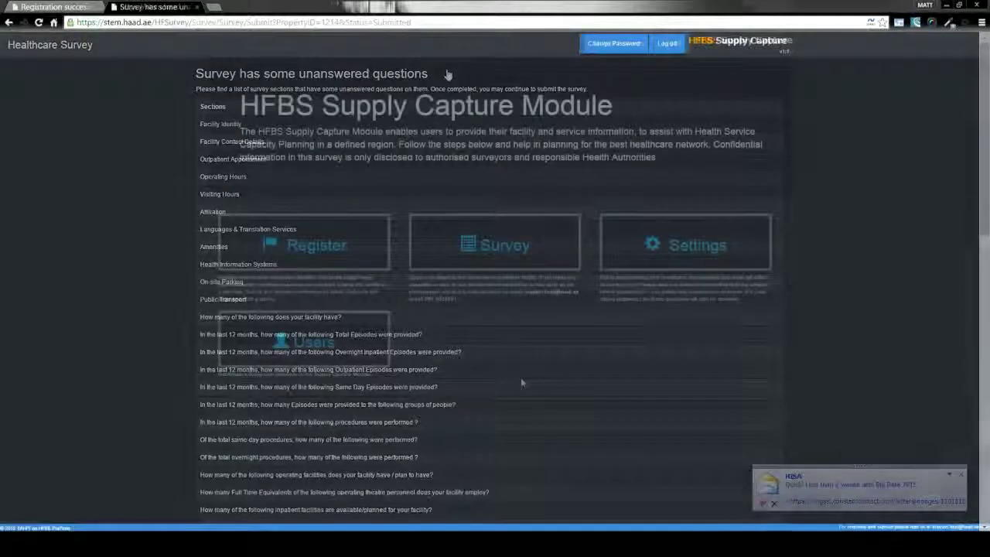
- Search the registered survey facilities for "sample" and open the Sample Facility survey to review its saved answers
click(506, 259)
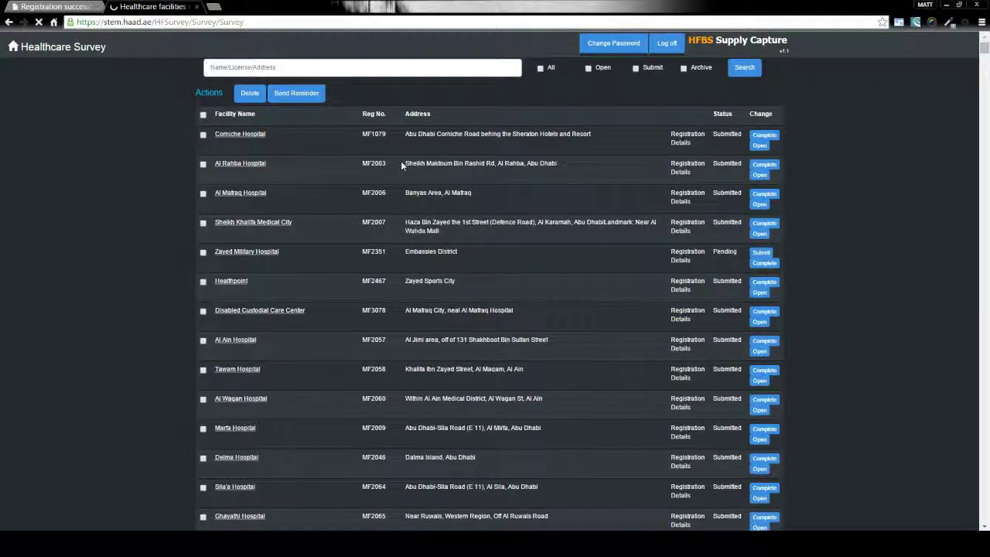
click(351, 98)
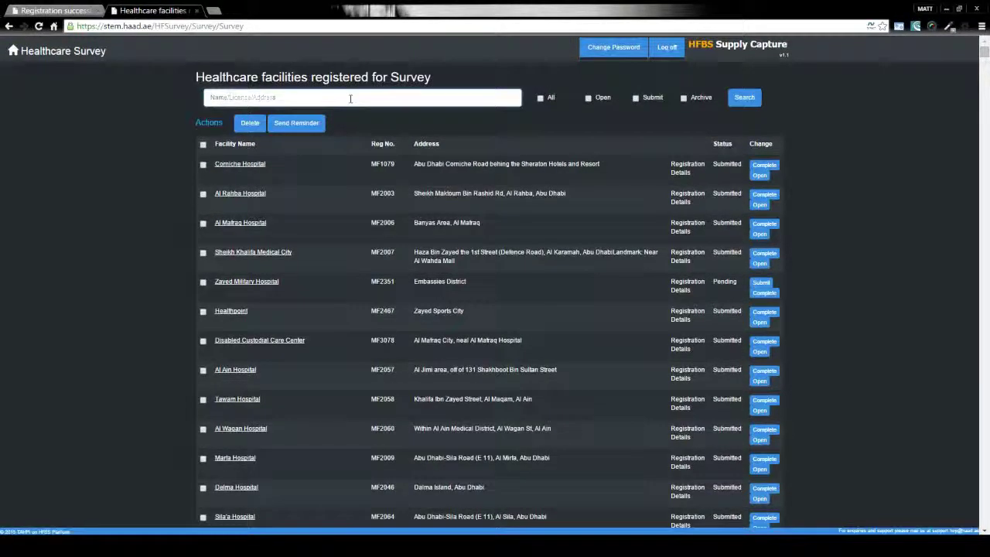
text(sample)
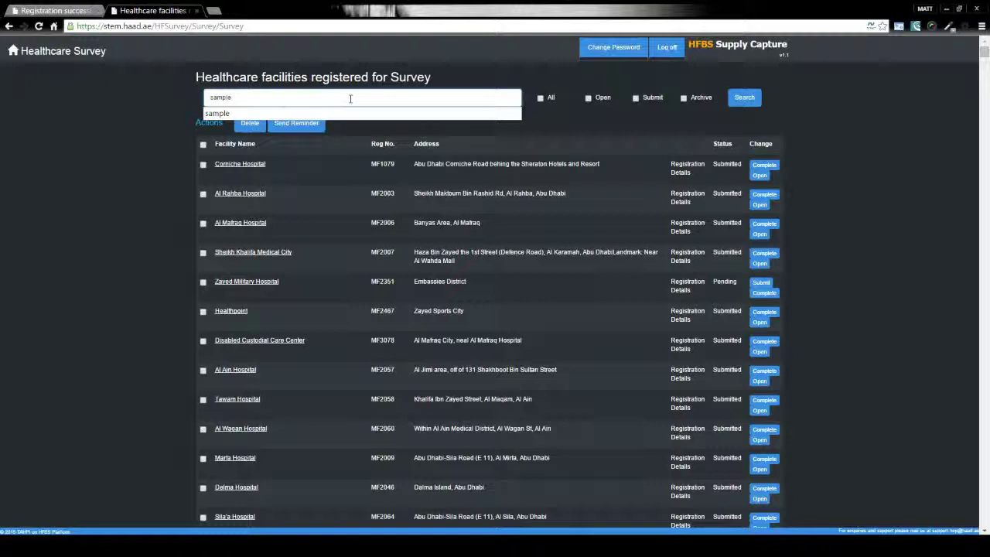
key(Return)
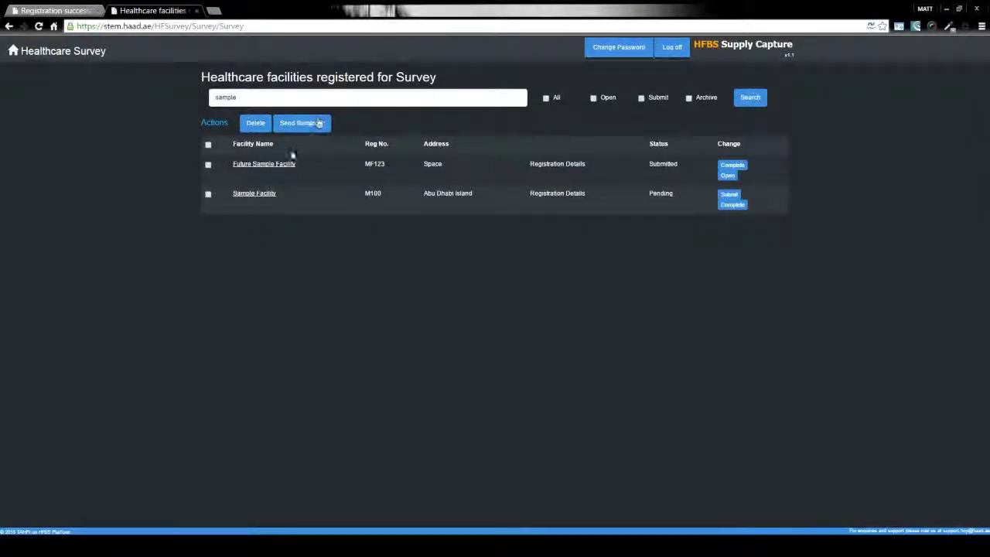
click(264, 198)
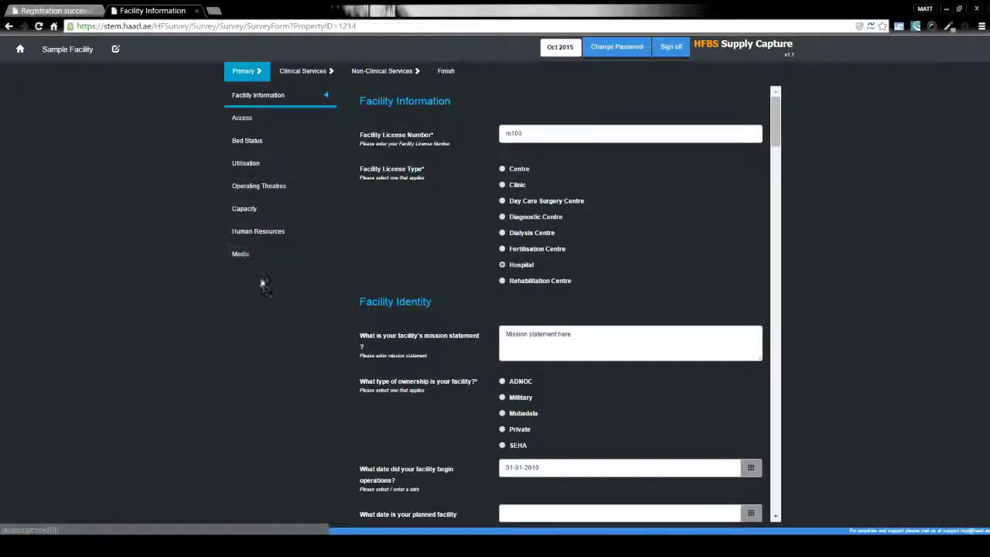
scroll(263, 303, down, 2)
scroll(633, 293, up, 2)
click(21, 40)
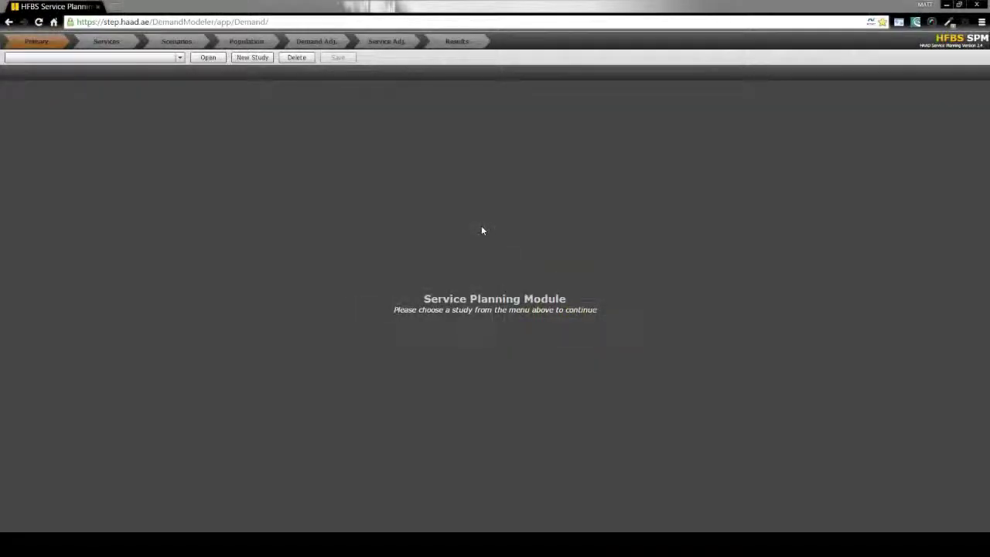
- In the HFBS Service Planning Module, open the Instruction Manual study and select the Abu Dhabi primary and Al Ain secondary catchments
click(179, 58)
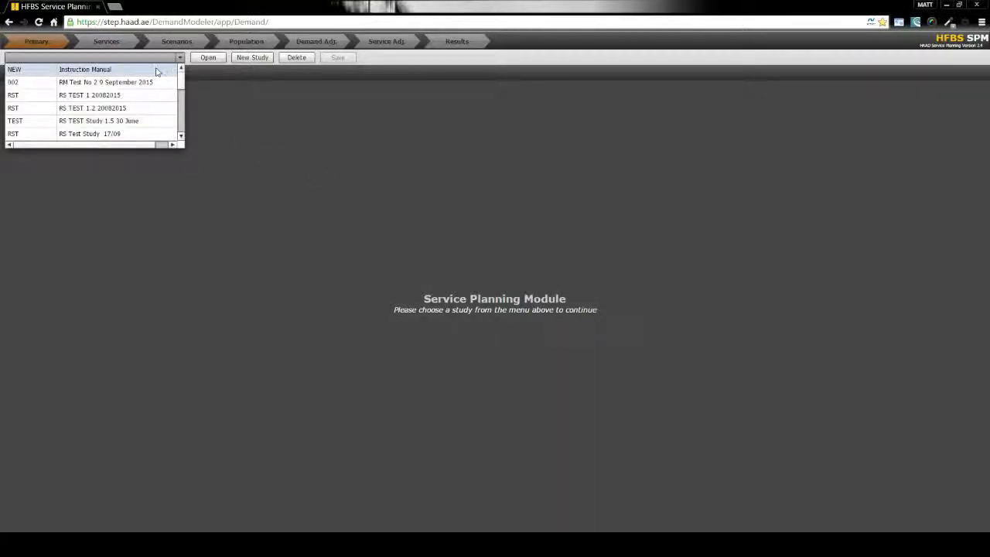
click(155, 69)
click(206, 58)
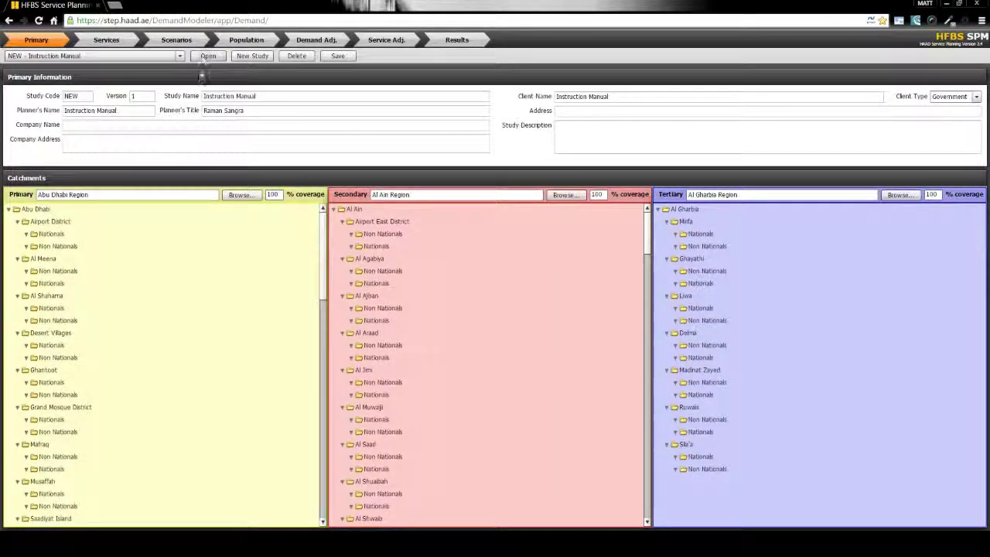
click(48, 209)
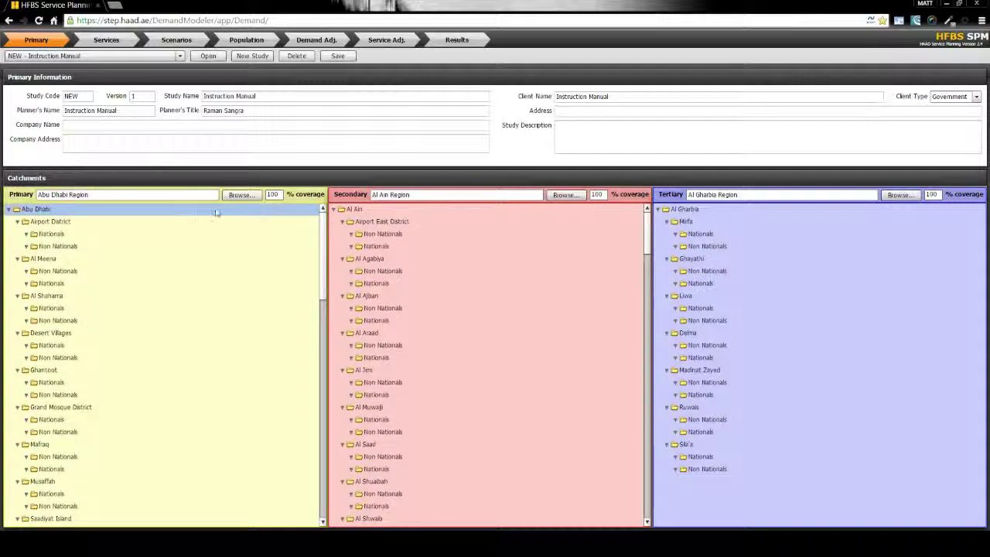
click(367, 210)
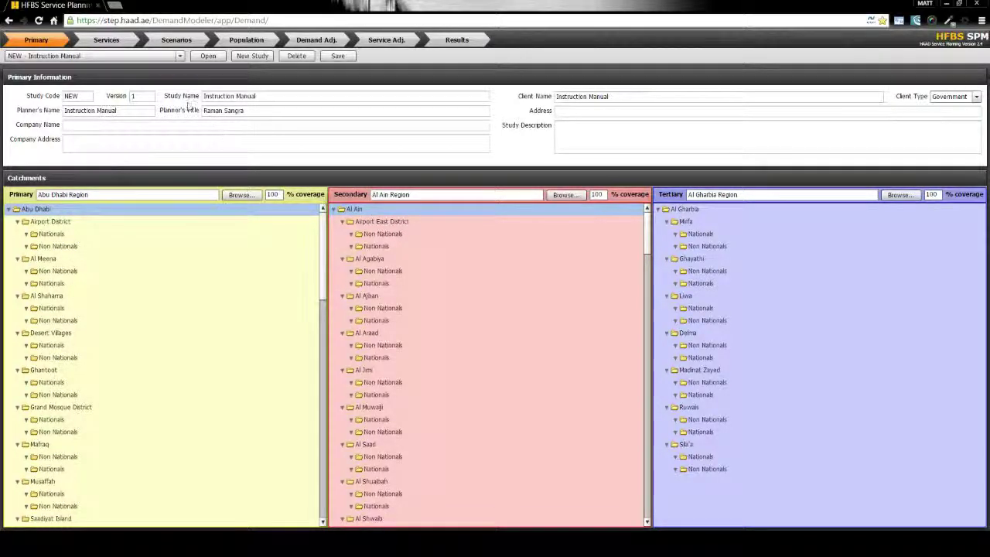
- Display the service specialties of the Adult Medical mode under Acute Overnight Service for the Abu Dhabi Region
click(120, 46)
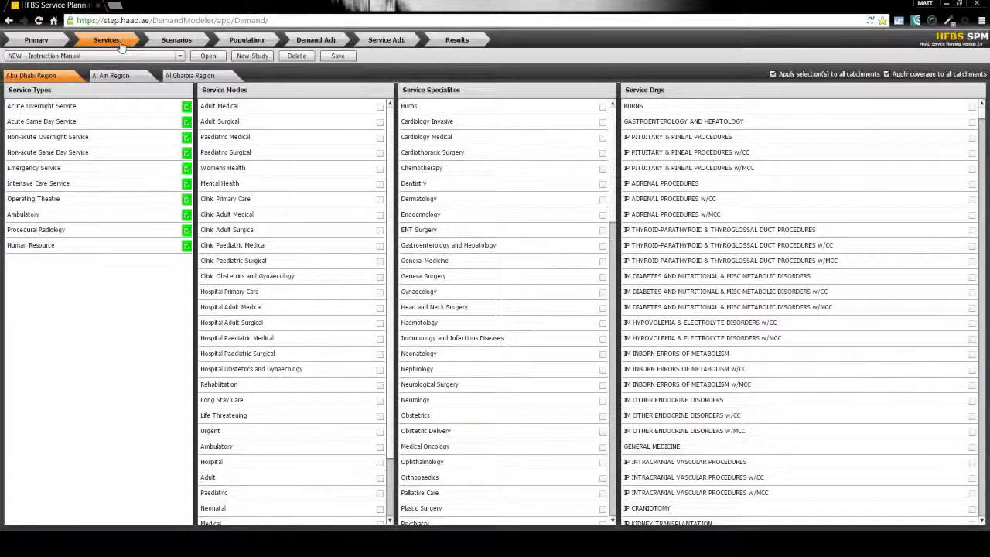
click(124, 106)
click(230, 109)
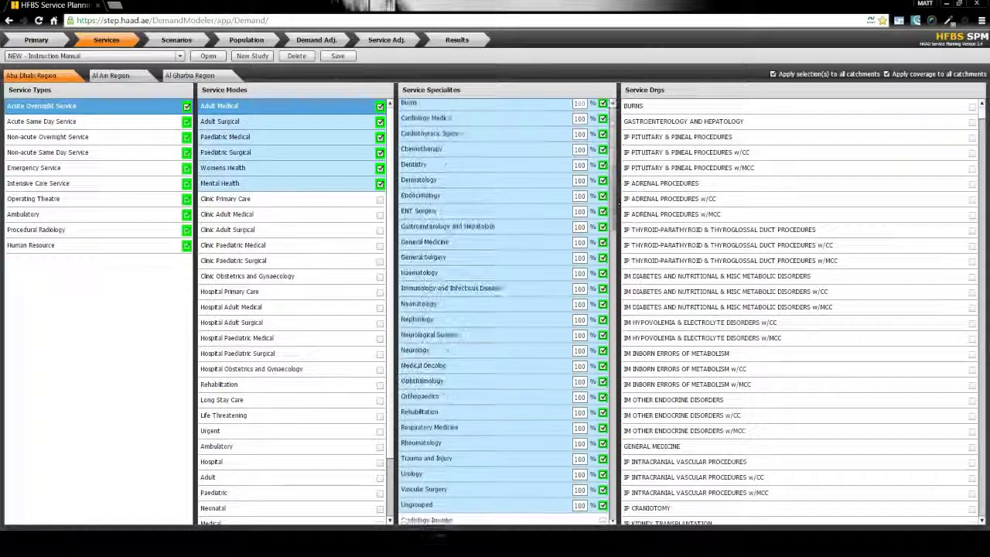
- Describe the Base Scenario with the text "Enter a description or notes here..."
click(178, 41)
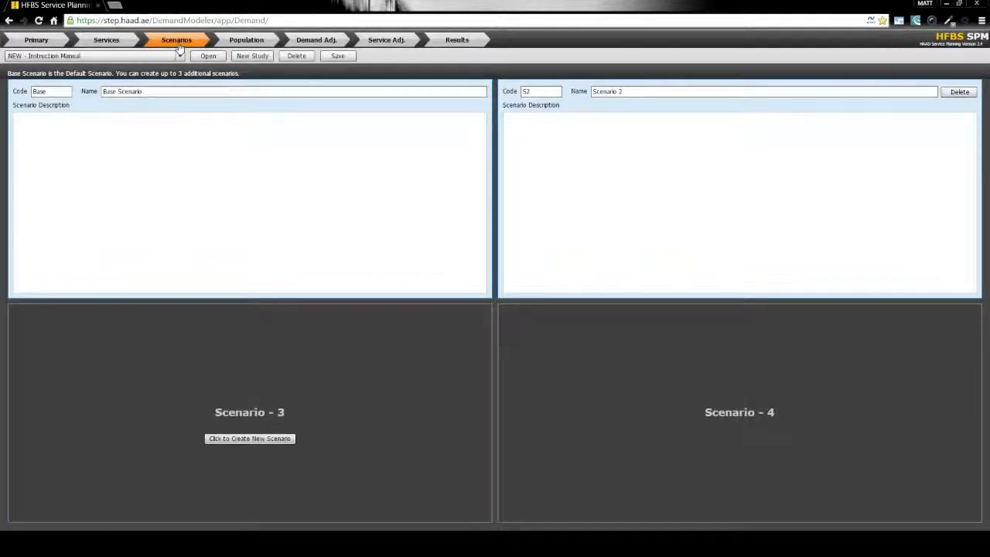
click(188, 126)
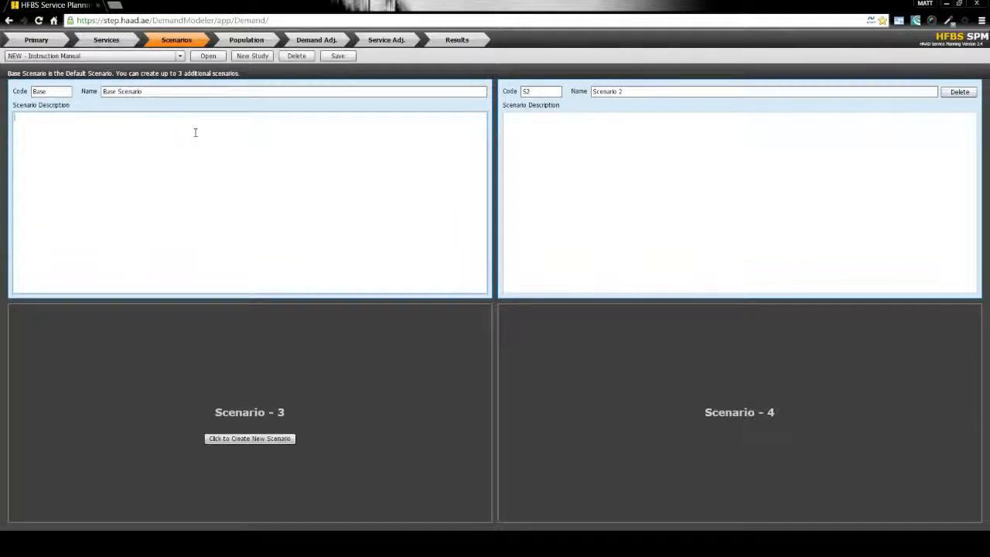
text(Enter a description or notes here...)
- Examine the population pyramids with the Abu Dhabi Region hidden and restored in the Base Scenario, and advance both scenarios to 2025
click(251, 42)
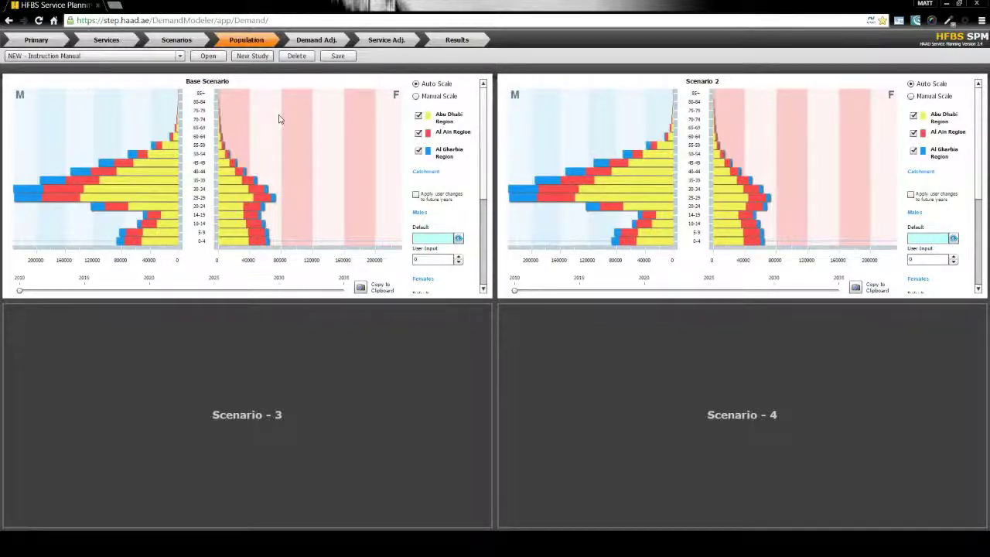
mouse_move(132, 155)
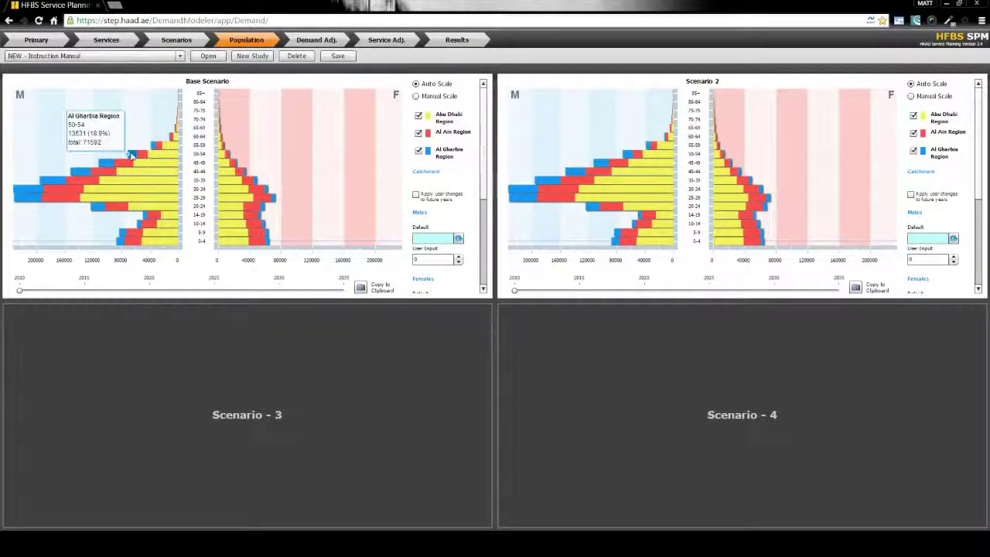
click(419, 115)
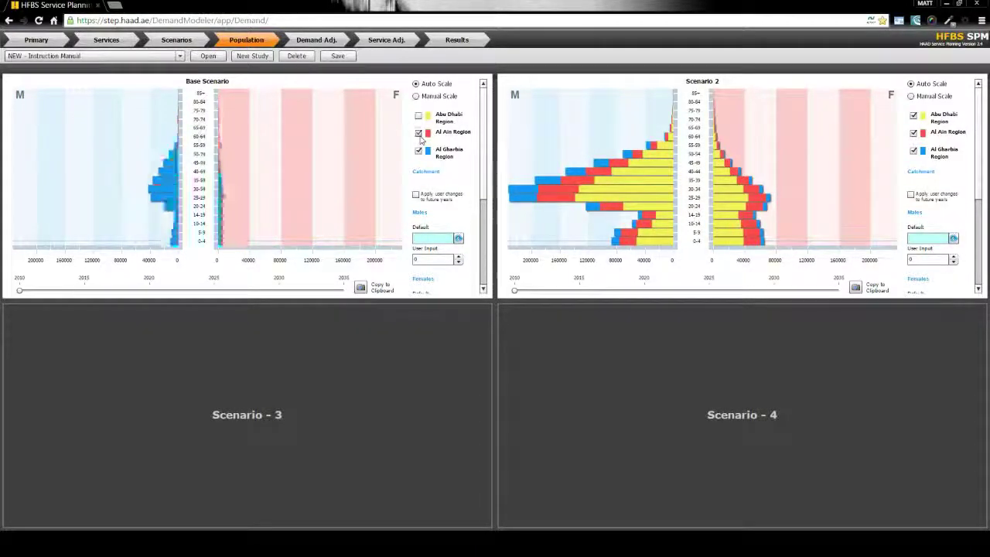
click(419, 115)
drag(85, 291, 214, 291)
drag(514, 290, 709, 291)
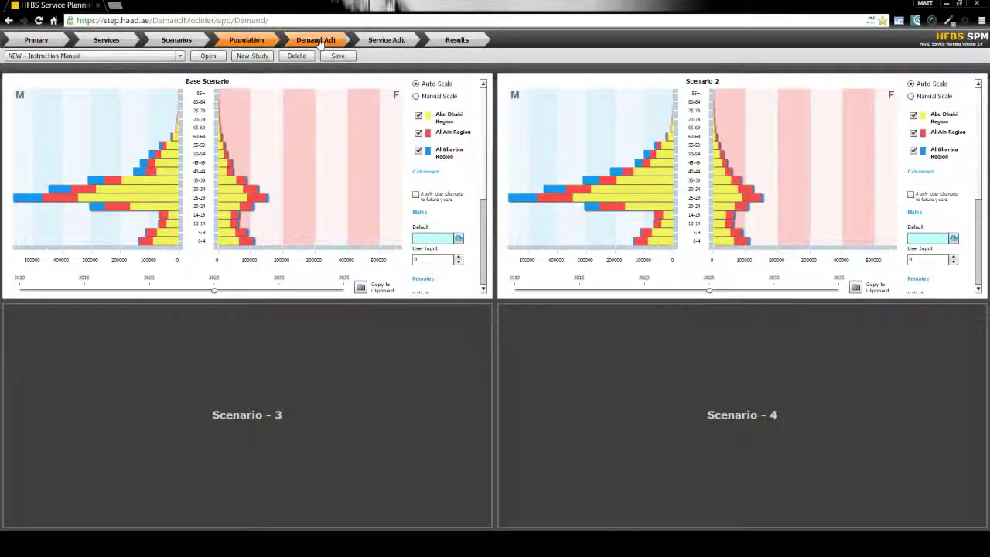
- Adjust Scenario 2's Geographic Location demand curve for the Al Ain Region to level 2 at the first three nodes and 3 at the last three
click(319, 41)
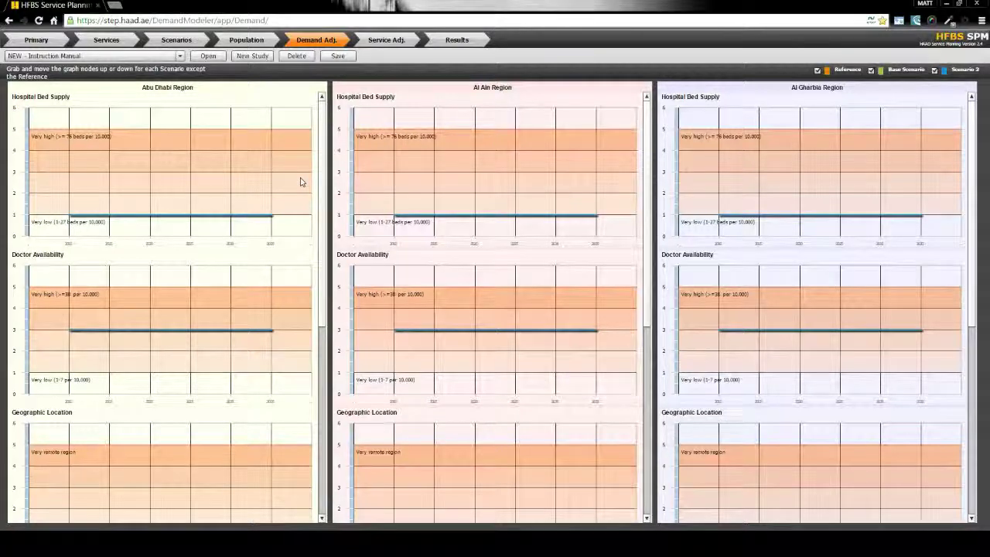
scroll(301, 182, down, 5)
scroll(301, 182, down, 5)
scroll(495, 232, down, 5)
mouse_move(475, 261)
mouse_down()
mouse_move(472, 234)
mouse_move(476, 242)
mouse_up()
drag(395, 261, 394, 239)
drag(515, 261, 515, 219)
drag(555, 261, 555, 219)
drag(597, 262, 597, 219)
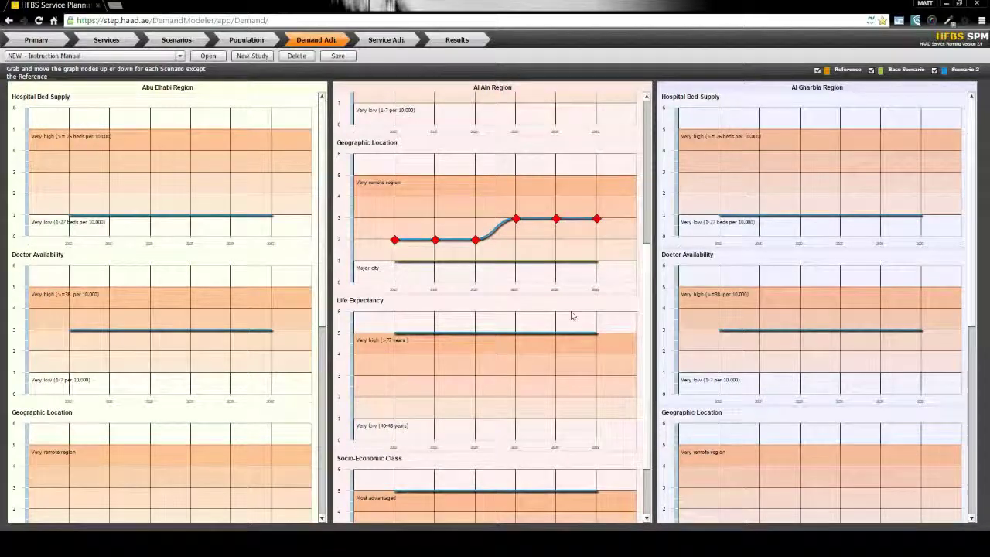
- Display the service adjustment parameters of the Burns specialty for the Abu Dhabi Region, filtered by Scenario 2
mouse_move(193, 218)
click(386, 39)
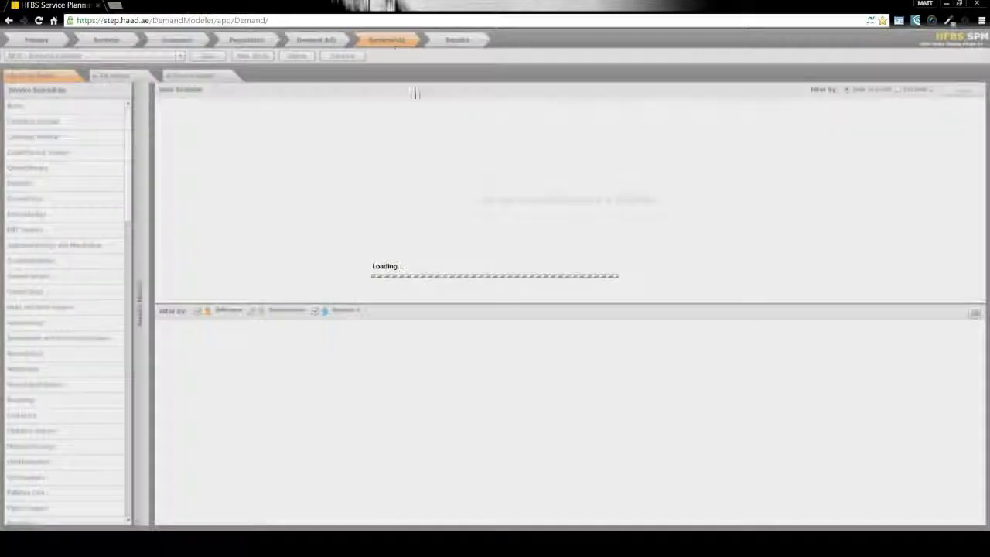
click(898, 89)
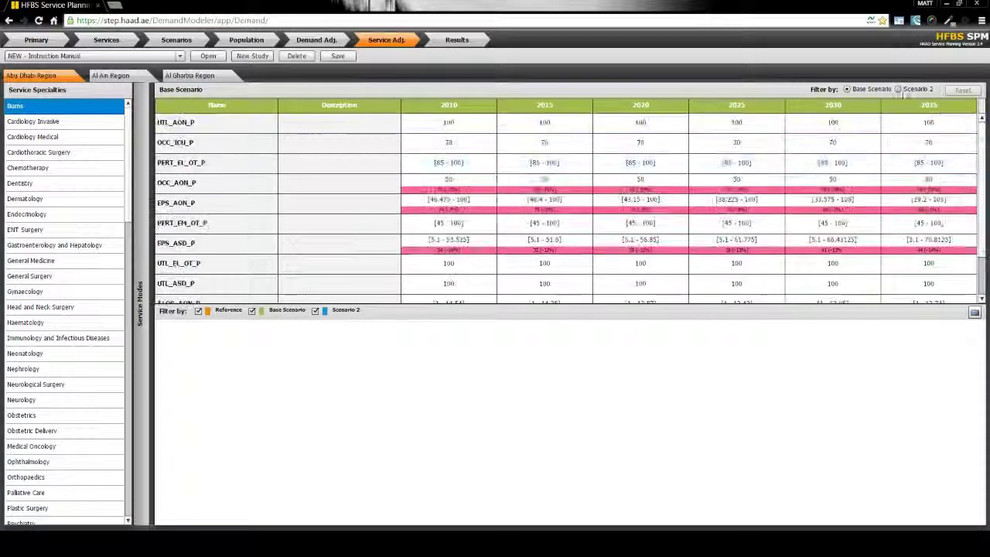
- Generate a results table of the first twelve listed measures, from Scenario Acute Overnight Stay Periods (Days) to Source Non Acute Overnight Episodes
click(462, 39)
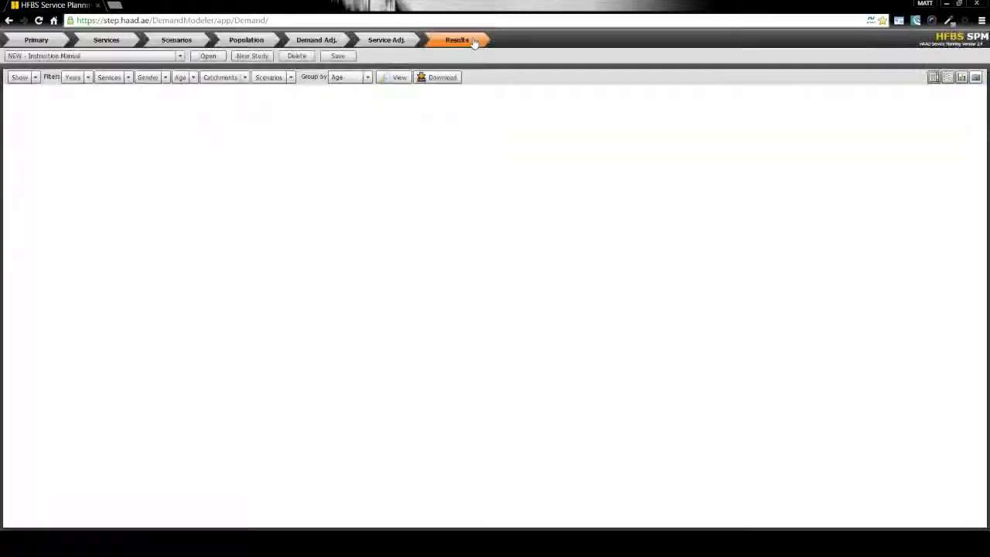
click(34, 77)
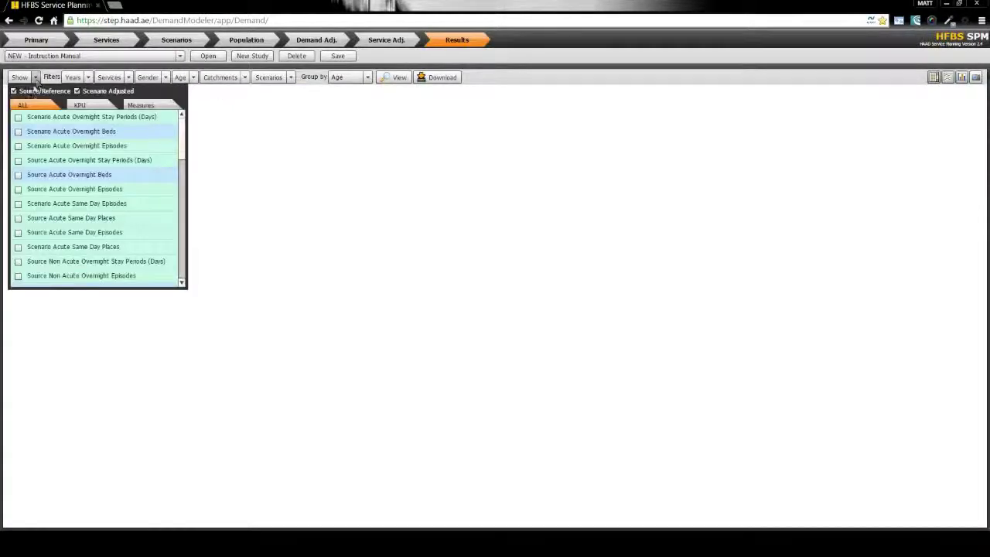
click(17, 117)
click(18, 131)
click(18, 145)
click(18, 160)
click(18, 175)
click(17, 189)
click(18, 204)
click(17, 218)
click(18, 232)
click(17, 246)
click(18, 261)
click(18, 275)
click(395, 77)
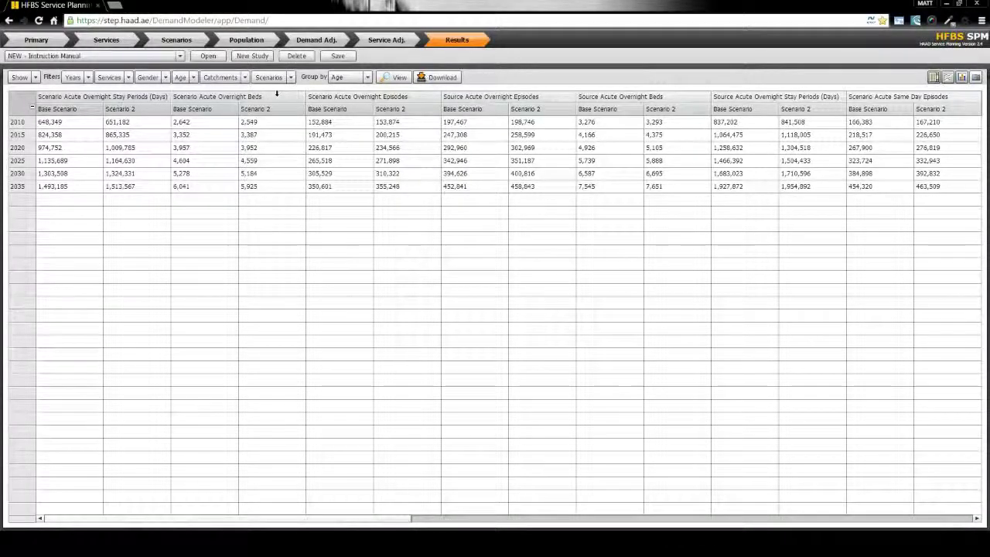
- Refresh the results table, then compare both scenarios as line charts and as bar charts with Scenario Acute Overnight Episodes enlarged
click(88, 77)
click(395, 77)
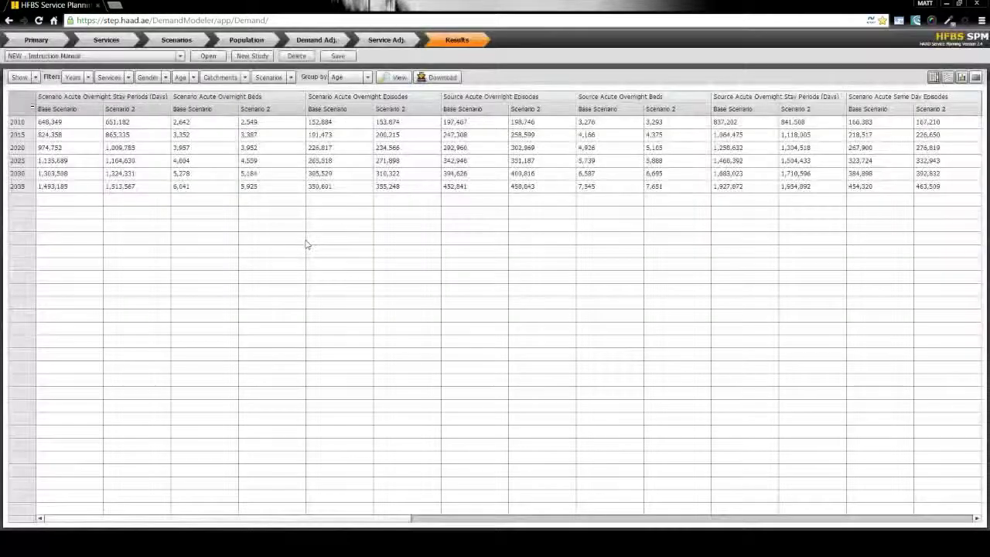
click(947, 77)
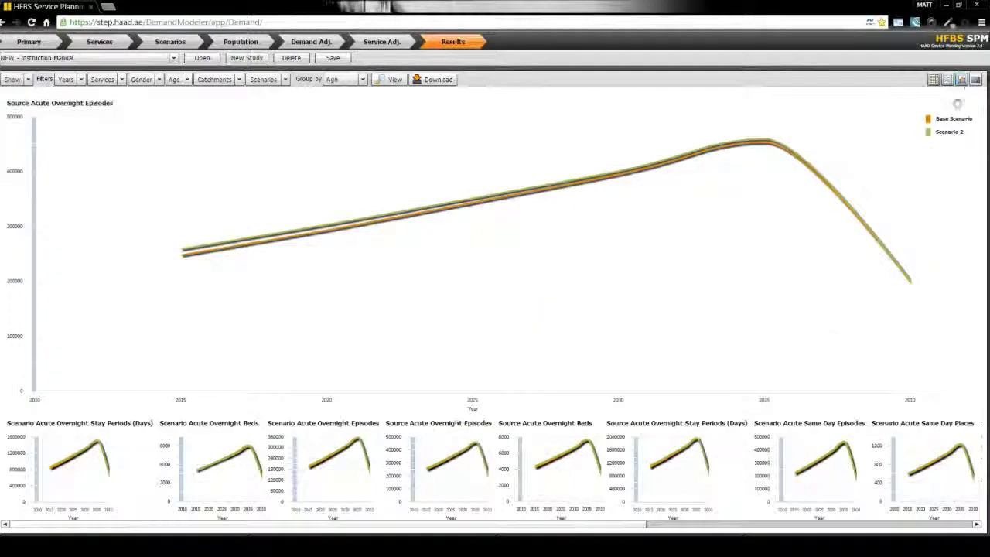
click(962, 79)
click(352, 483)
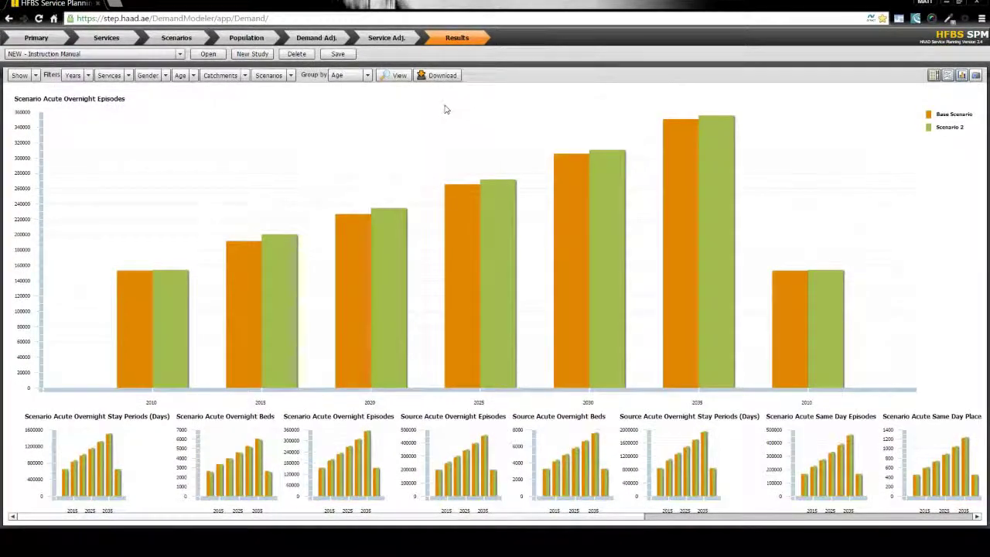
- Download the results workbook, open it in Excel and enable it for editing
click(445, 78)
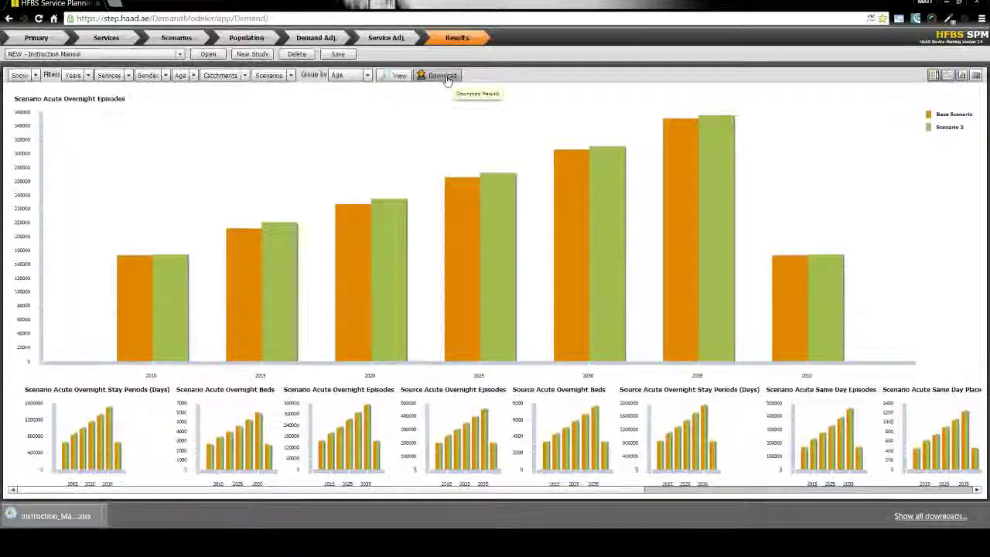
click(77, 519)
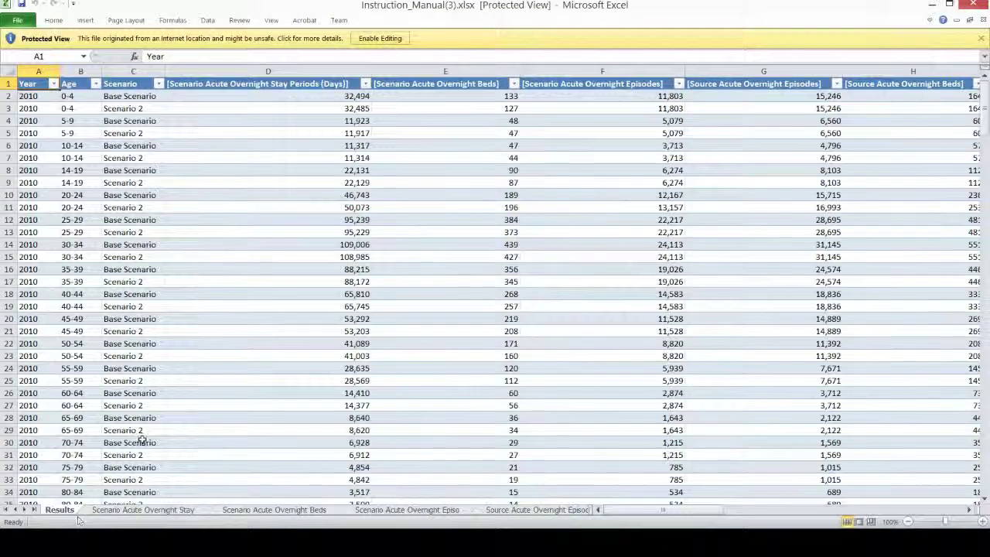
click(372, 42)
- Examine the Scenario Acute Overnight pivot sheets, temporarily adding the Beds and Episodes fields to the Stay pivot, and return to the Results sheet
click(143, 510)
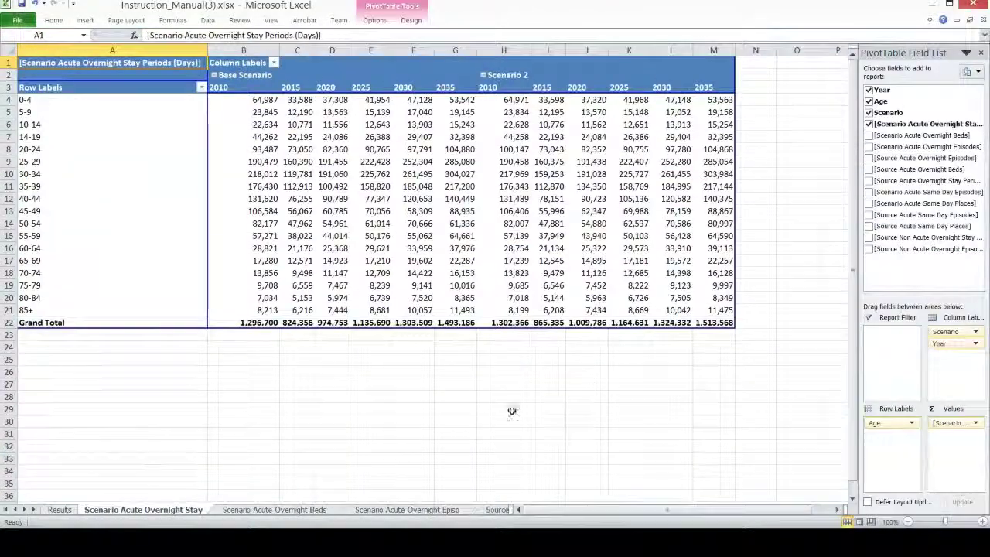
click(869, 135)
click(868, 146)
click(869, 146)
click(869, 135)
click(407, 509)
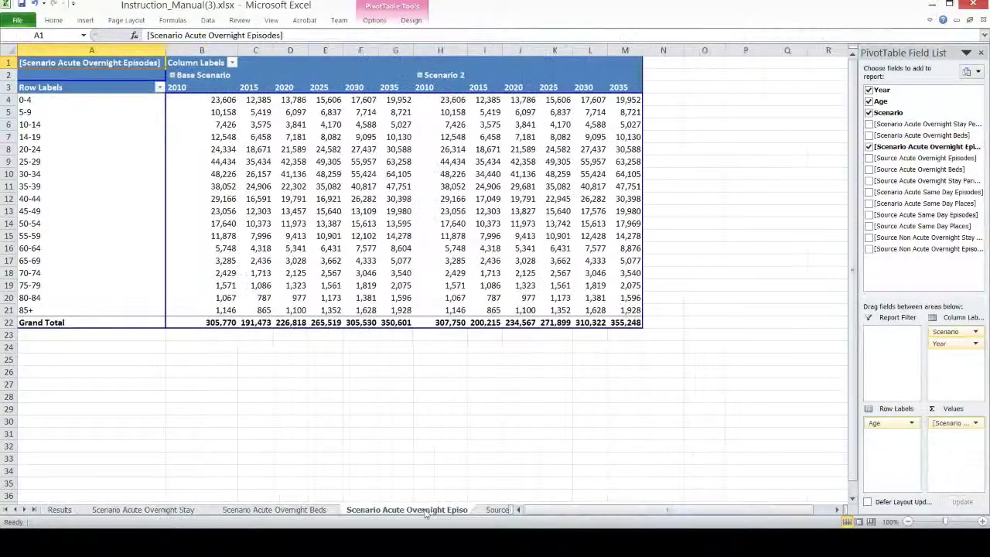
click(316, 511)
click(59, 510)
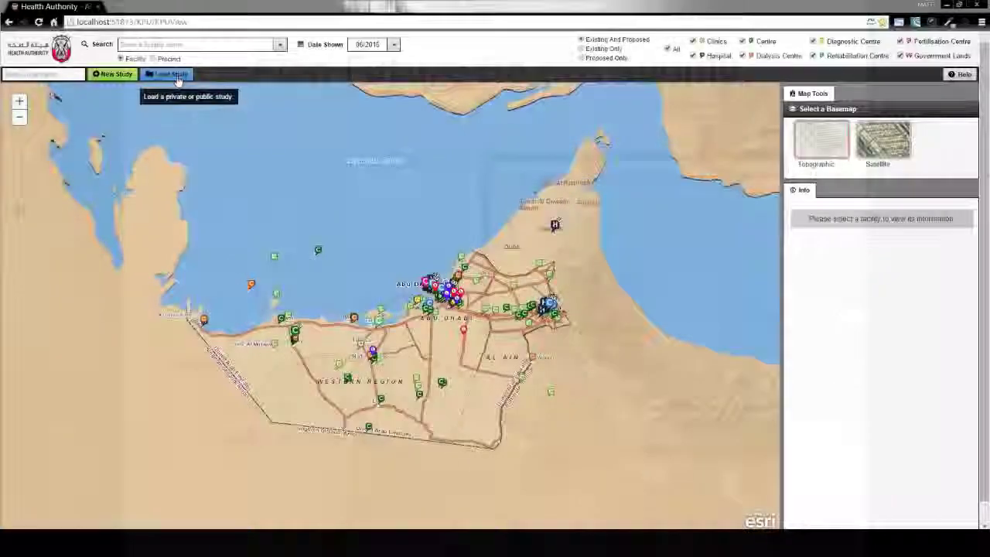
- In the Health Authority map application, load the private study TAHPI Study 1 AN
click(171, 74)
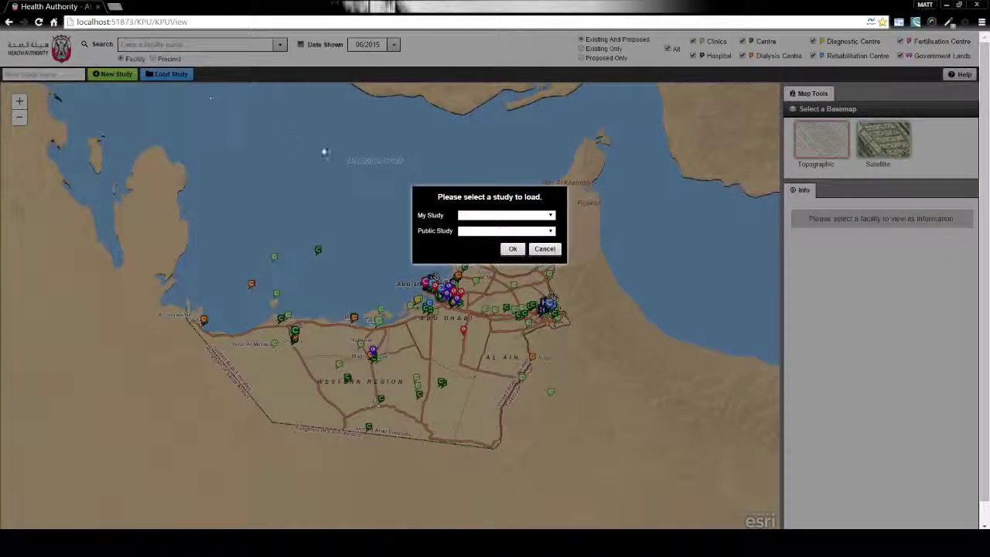
click(551, 217)
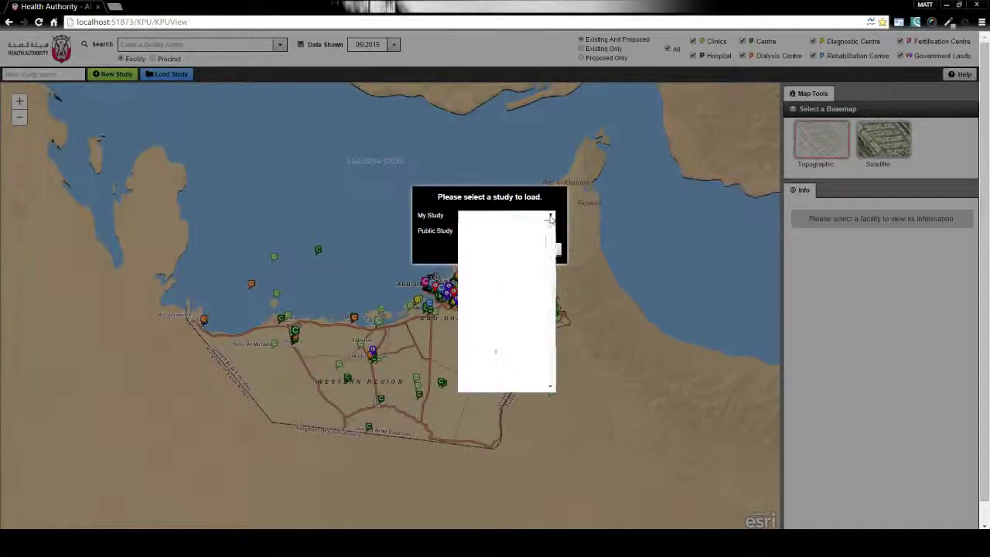
scroll(541, 248, down, 3)
click(495, 348)
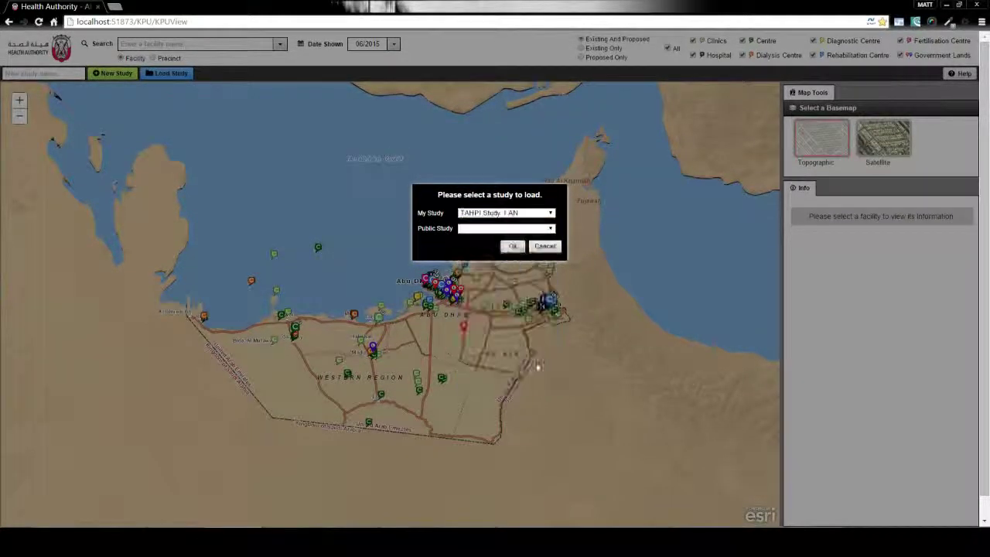
click(510, 246)
click(489, 222)
- Shade all UPC precincts on the map by the Gap (2015) colour ramp attribute using the precinct filter
drag(570, 238, 706, 338)
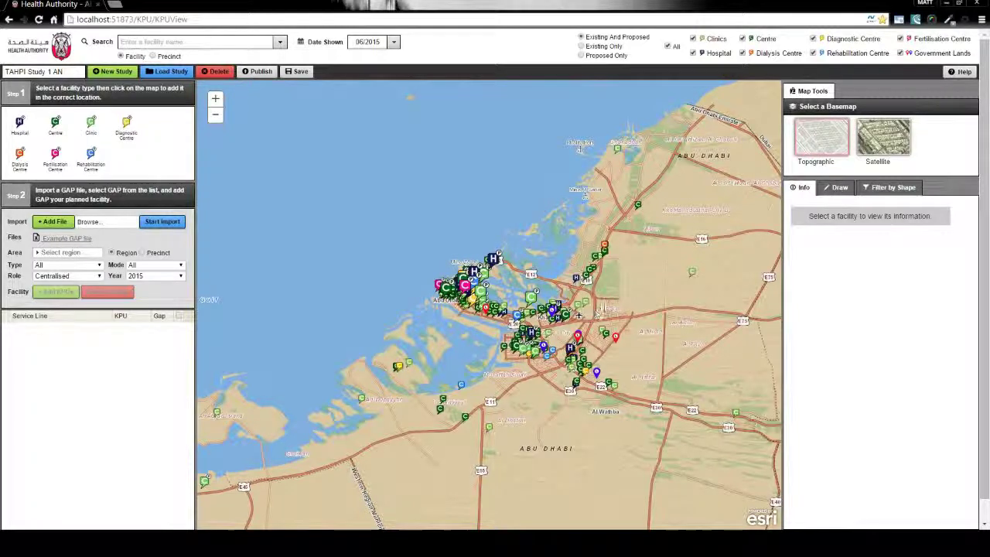
click(890, 188)
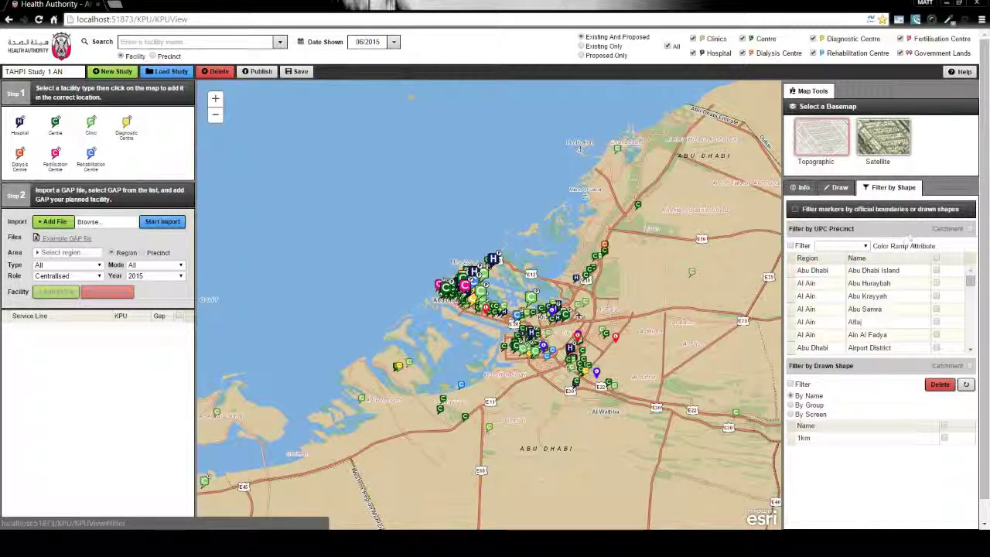
click(866, 246)
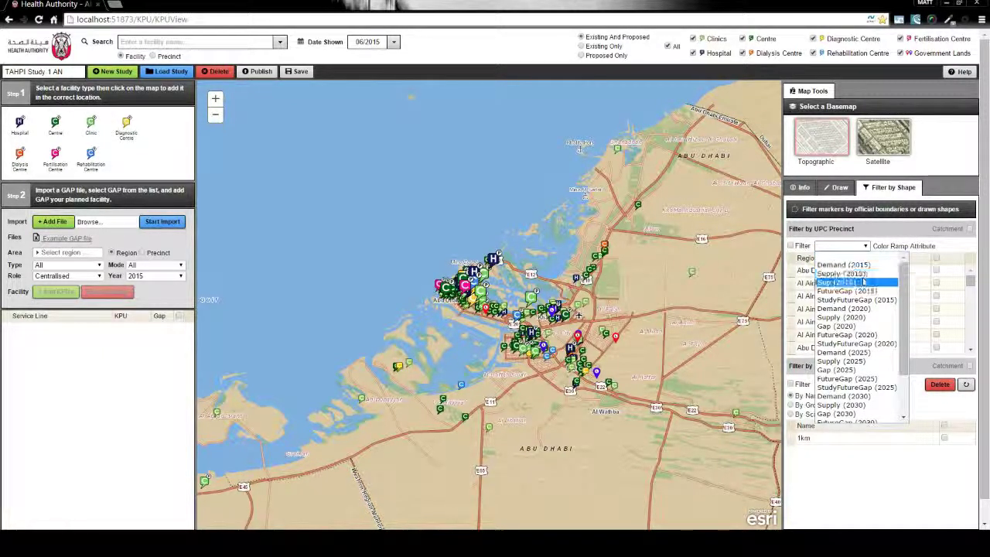
click(863, 283)
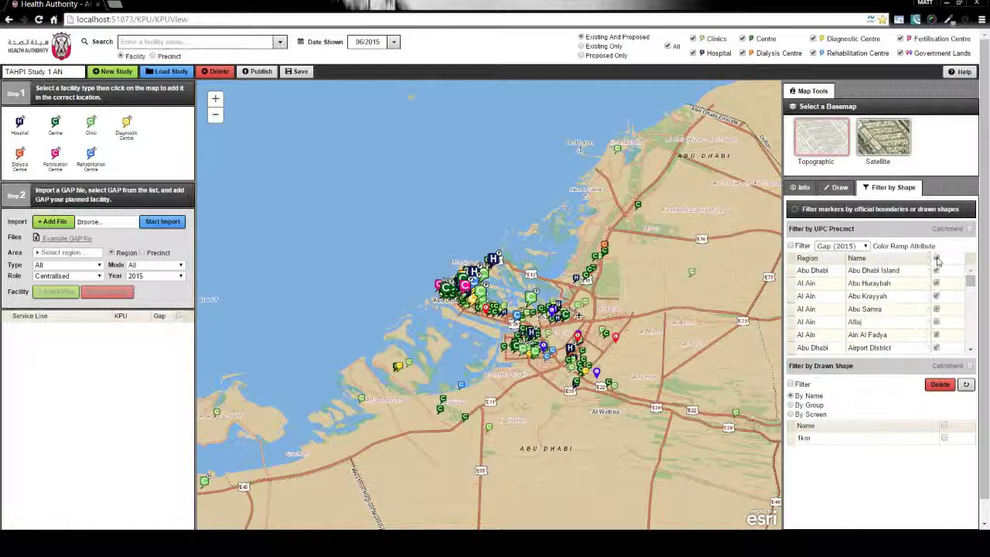
click(791, 246)
- Examine the 2015 gap shading of the precincts across the Al Ain region and around Abu Dhabi Island
scroll(467, 182, up, 4)
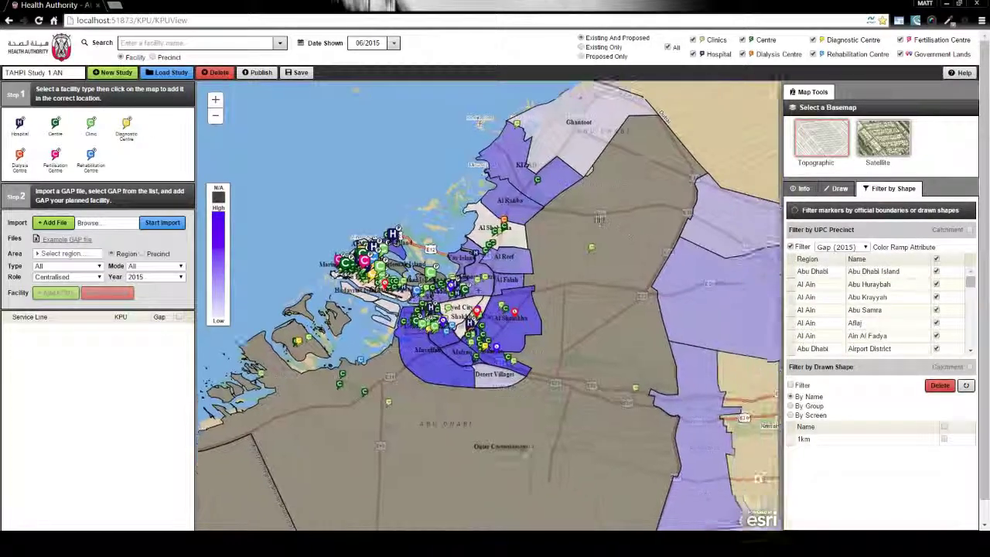
scroll(467, 182, up, 2)
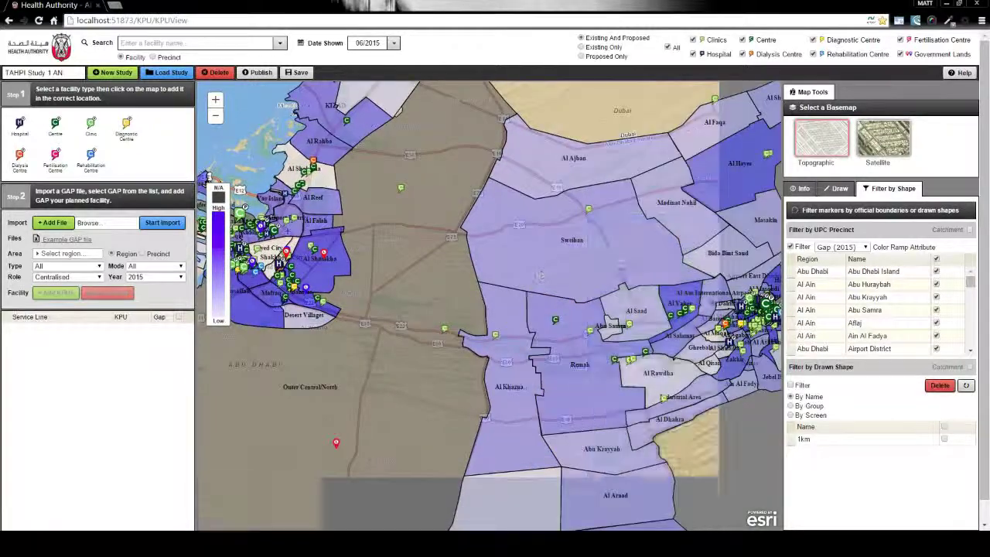
drag(467, 270, 416, 256)
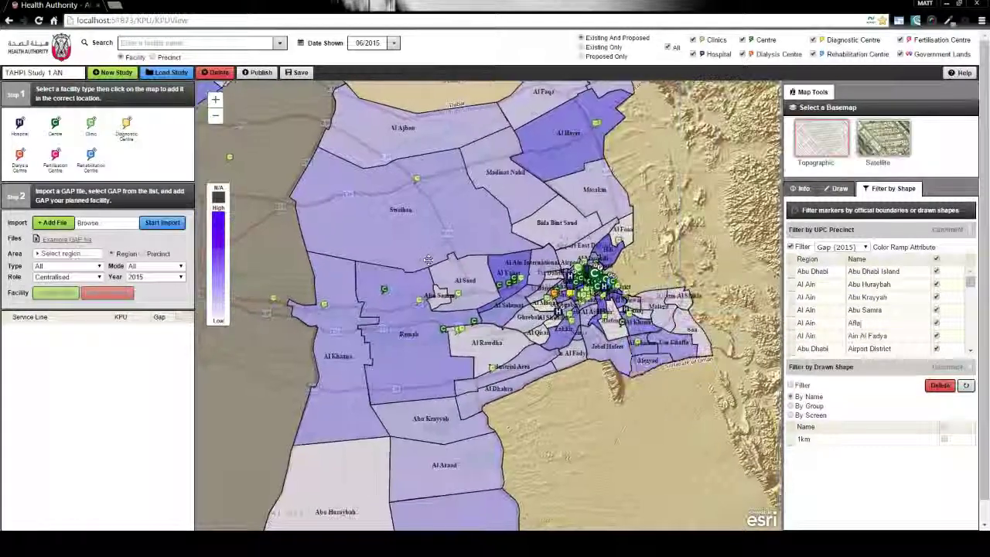
scroll(592, 280, up, 4)
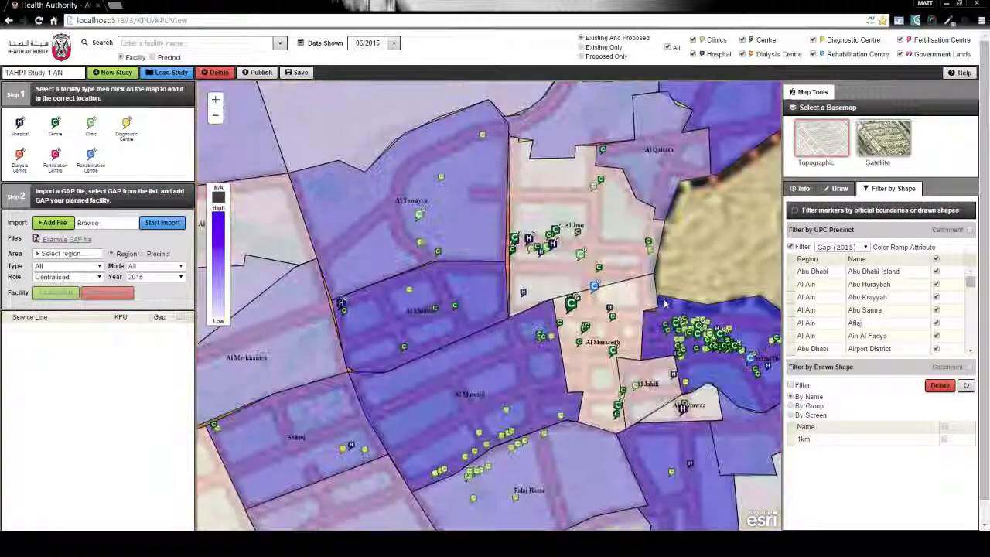
drag(663, 304, 448, 147)
scroll(449, 147, down, 2)
drag(339, 233, 366, 244)
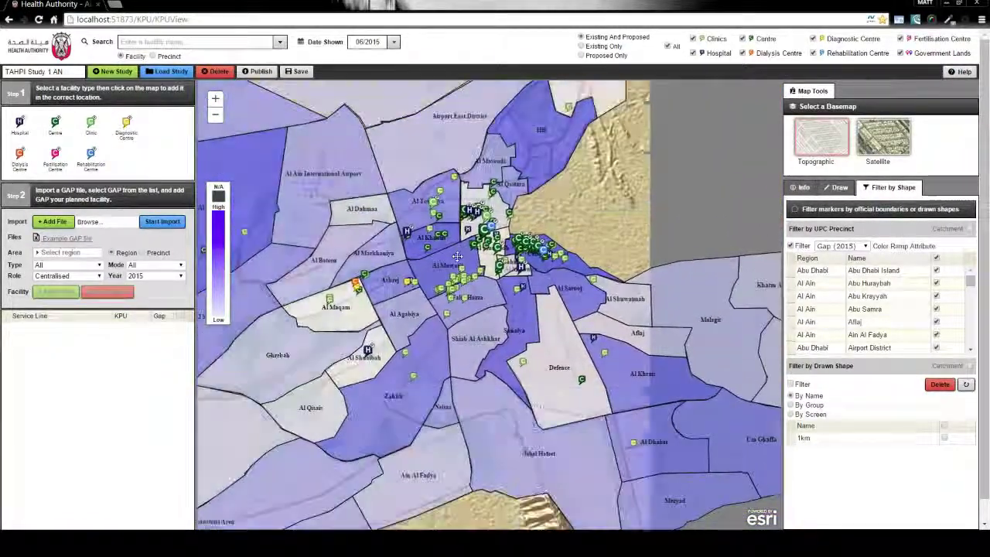
scroll(365, 243, down, 1)
scroll(542, 232, up, 4)
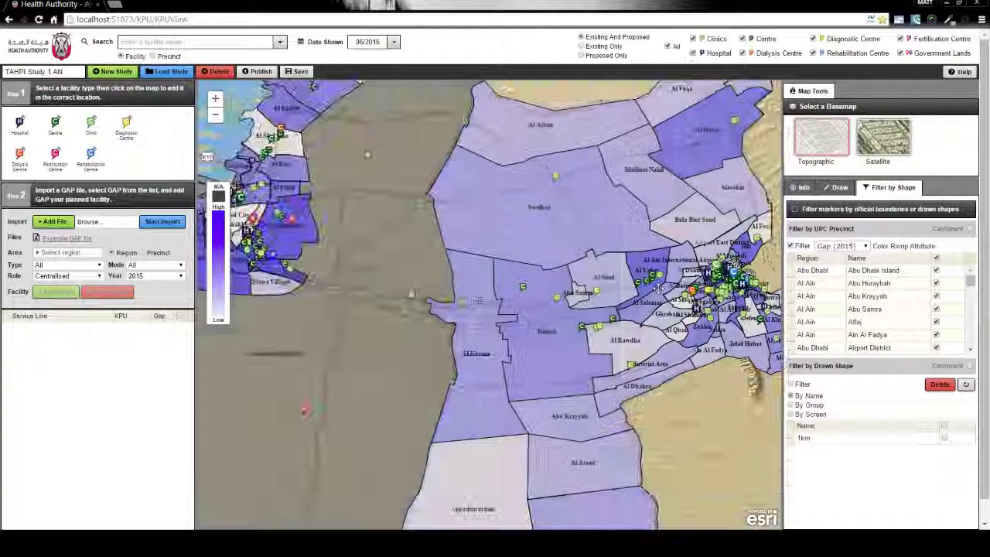
scroll(528, 239, up, 2)
scroll(528, 238, down, 3)
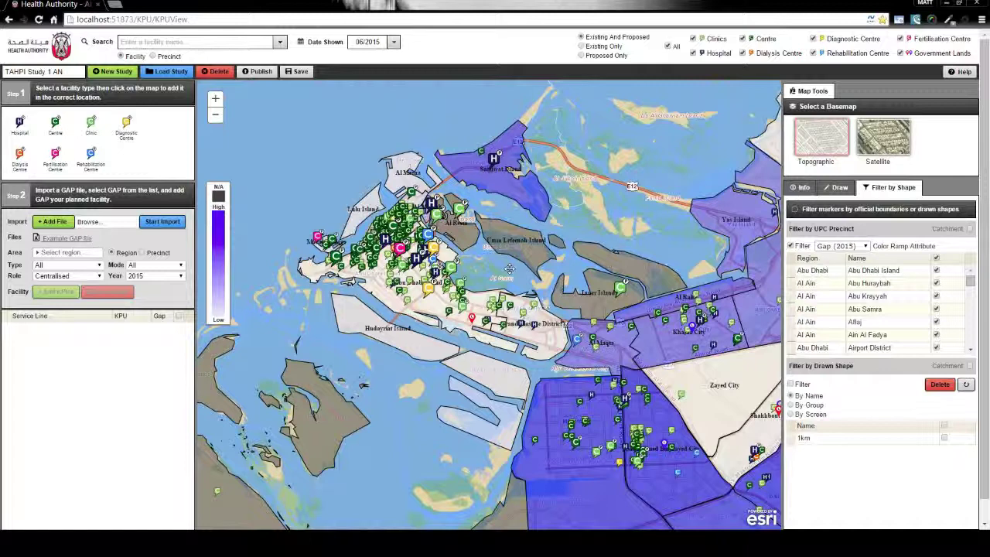
- Turn off the precinct filter and draw a circle covering a 2010 population of 250,000 people on Abu Dhabi Island
click(801, 244)
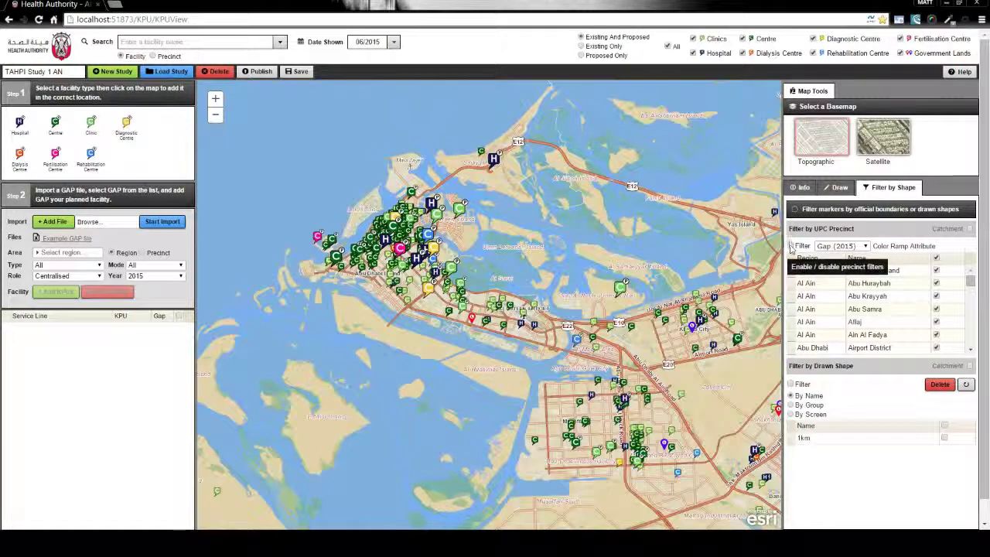
click(840, 188)
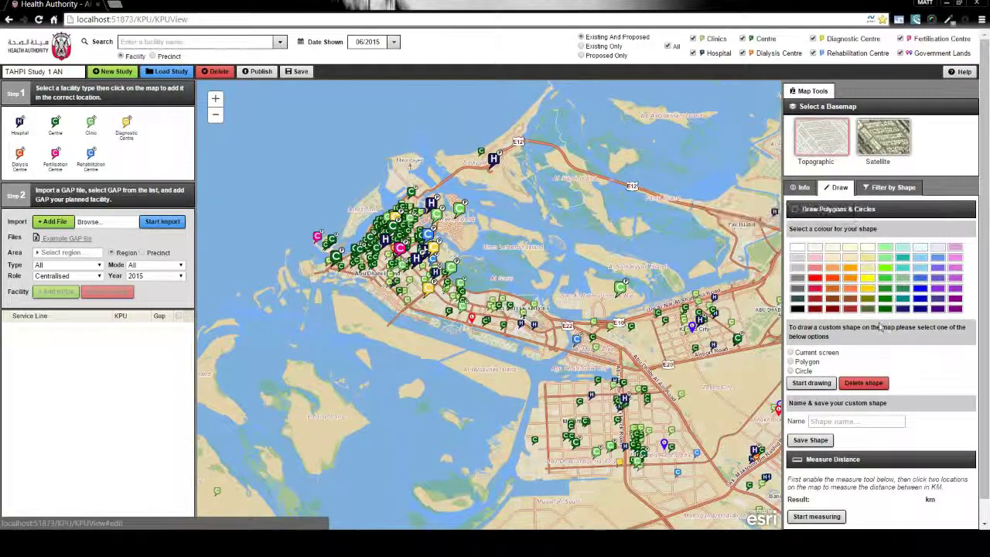
click(791, 371)
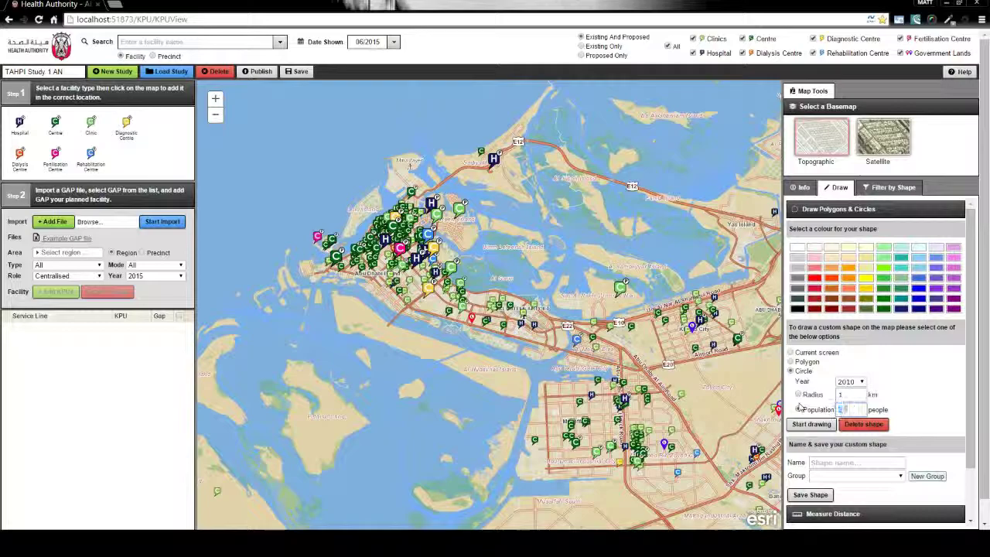
text(2500000)
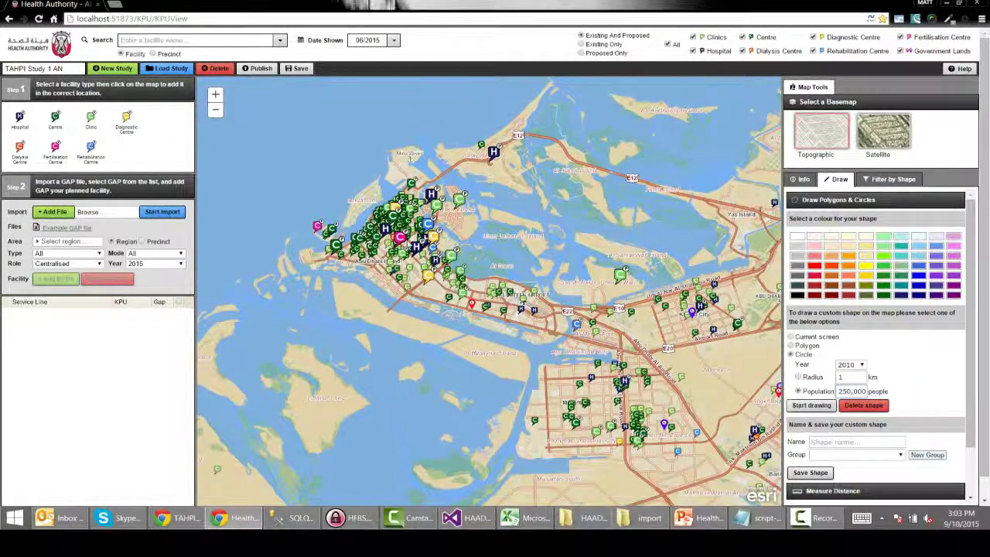
click(410, 241)
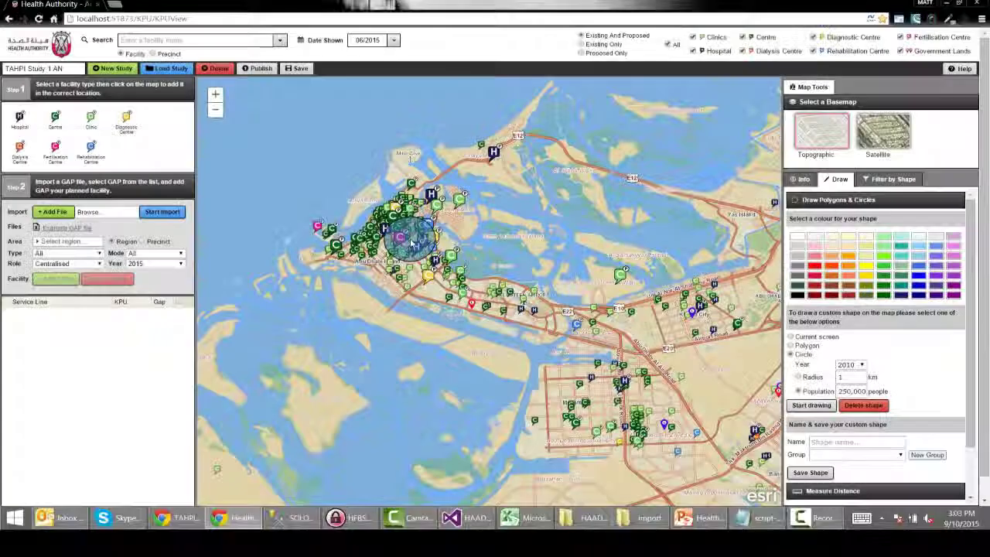
- Save the population circle under the name 250000 People Abu Dhabi Island
text(People Abu Dhabi Island)
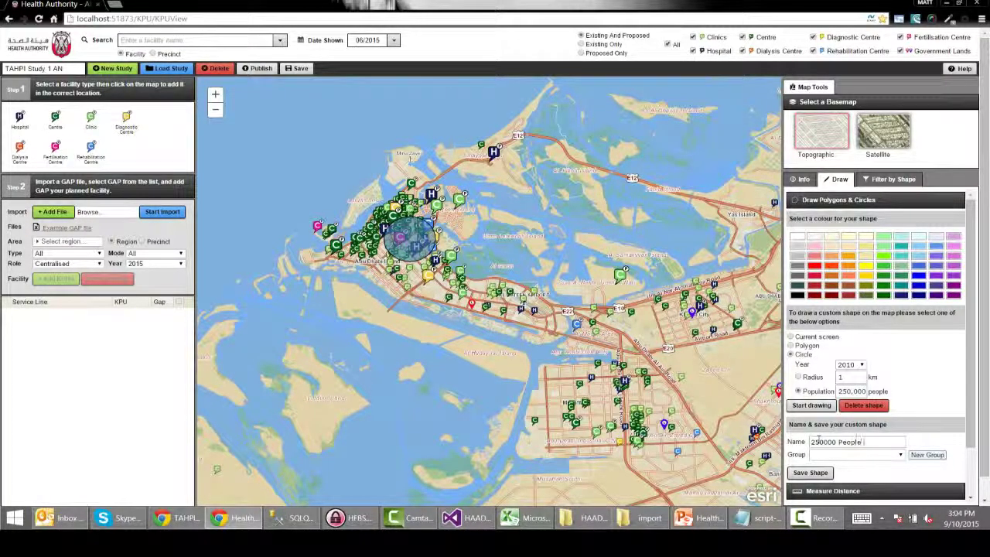
click(810, 472)
click(461, 210)
click(483, 215)
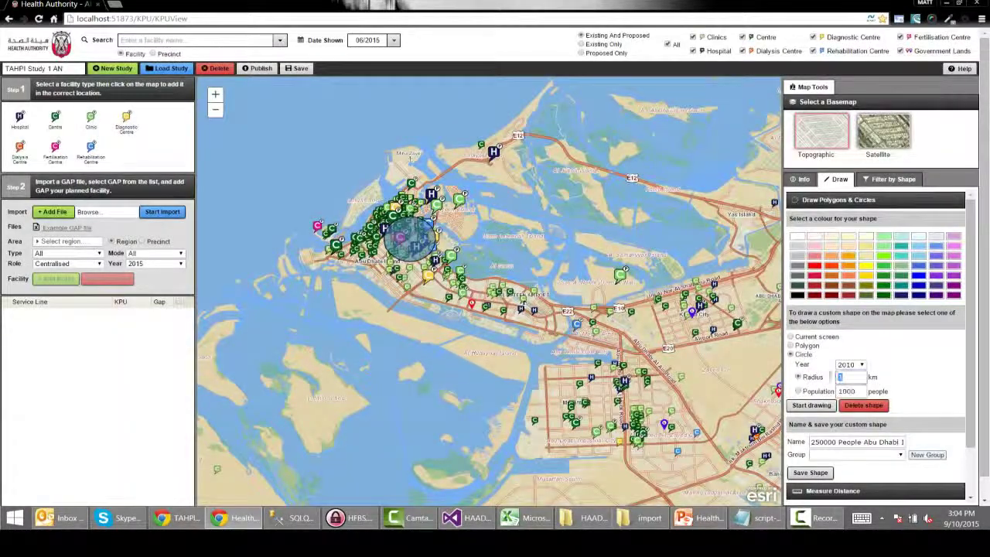
- Draw a circle of 2 km radius southeast of the population circle and save it as 2km Abu Dhabi Island
click(456, 287)
triple_click(818, 440)
text(2km r)
text(bu Dhabi Island)
click(809, 473)
click(464, 207)
click(487, 214)
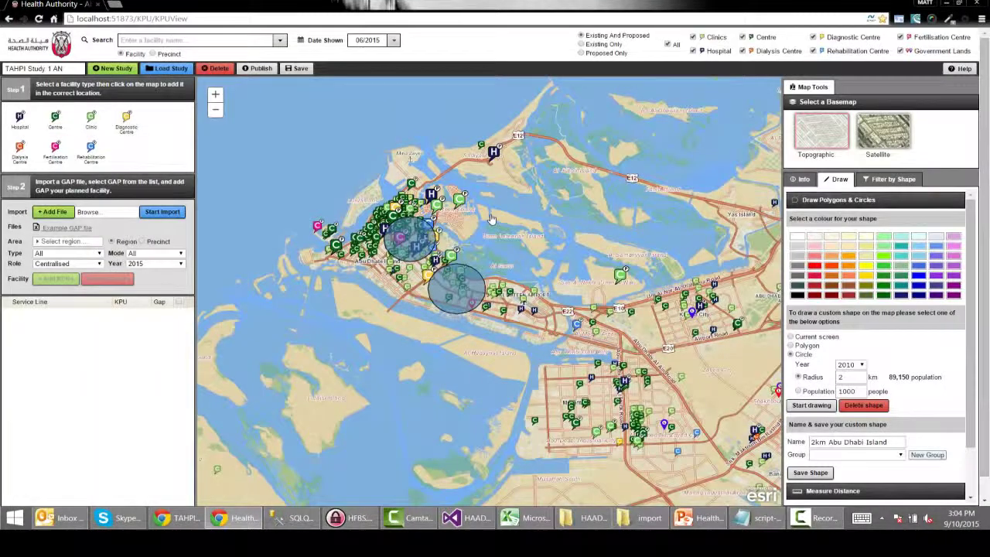
- Filter the map to the shapes 250000 People Abu Dhabi Island and 2km Abu Dhabi Island, showing their catchment data
click(886, 182)
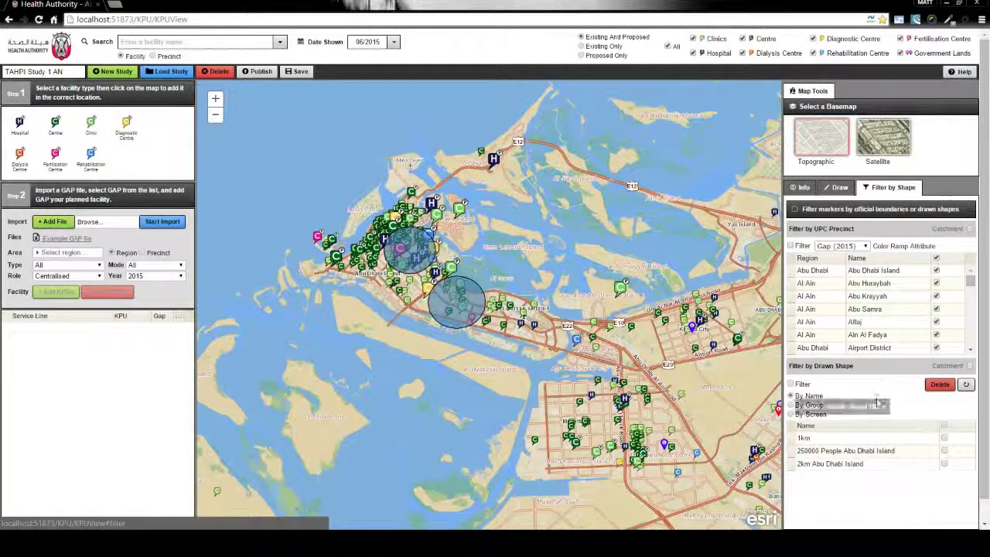
click(944, 452)
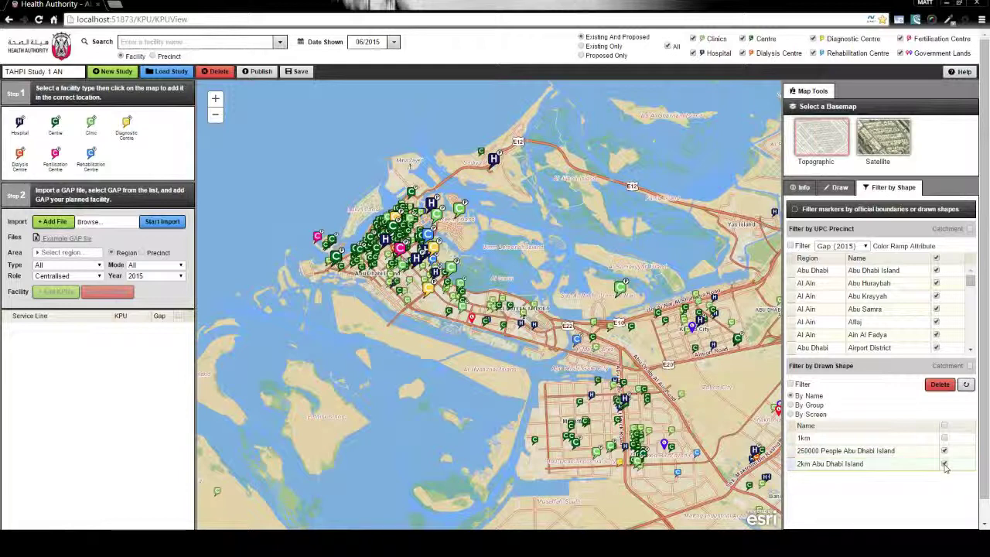
click(944, 464)
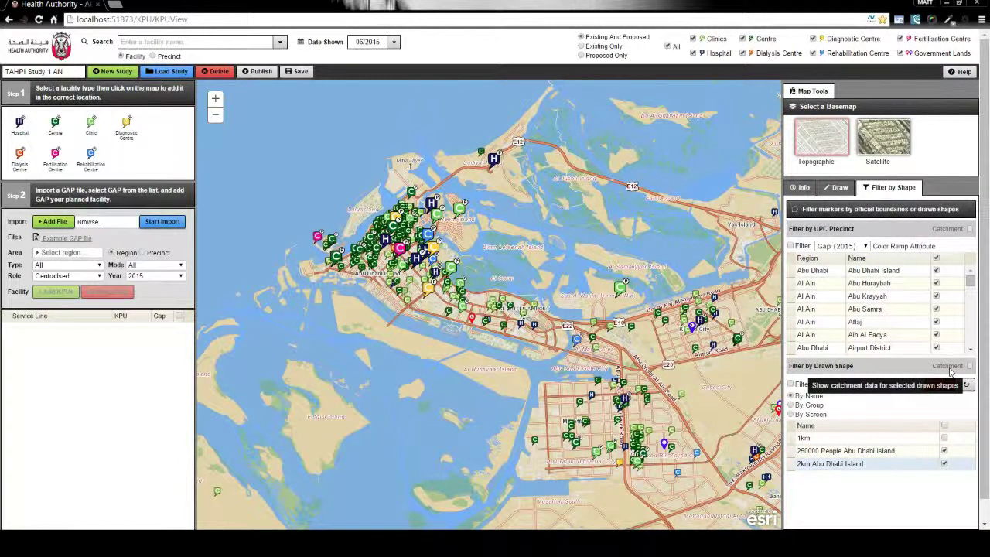
click(950, 372)
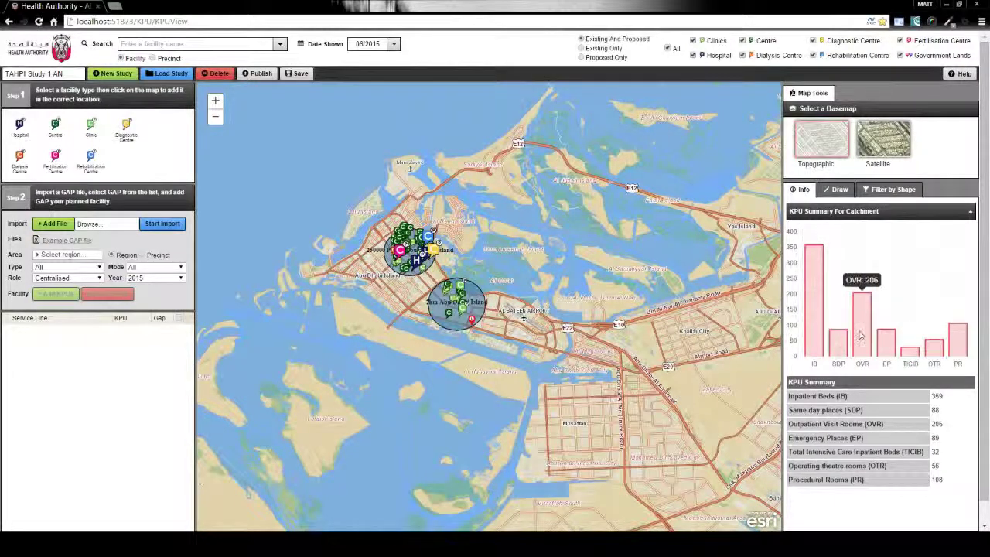
- Turn off the drawn-shape filter and filter the map to the Abu Dhabi Island precinct only, with its catchment data
click(893, 189)
click(790, 386)
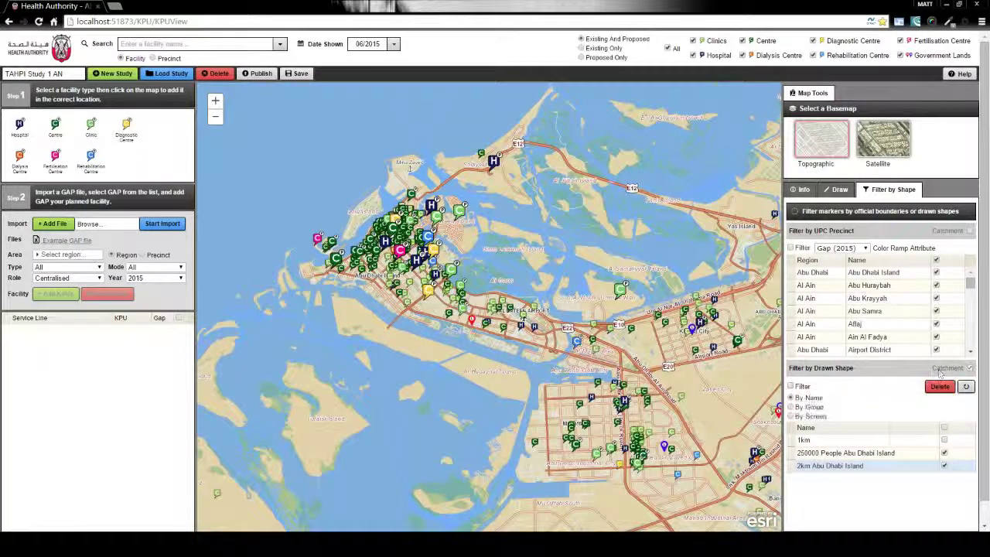
click(826, 248)
click(851, 285)
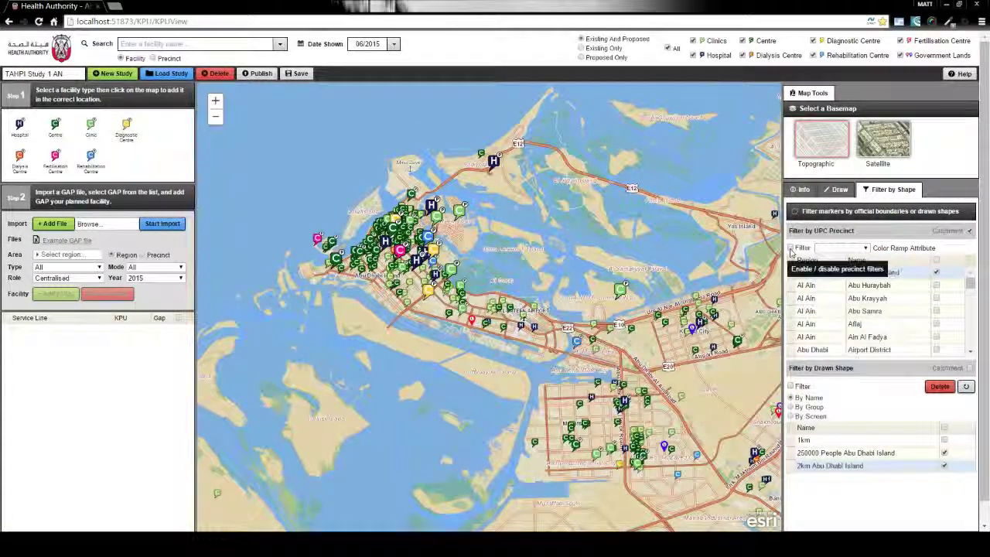
click(790, 248)
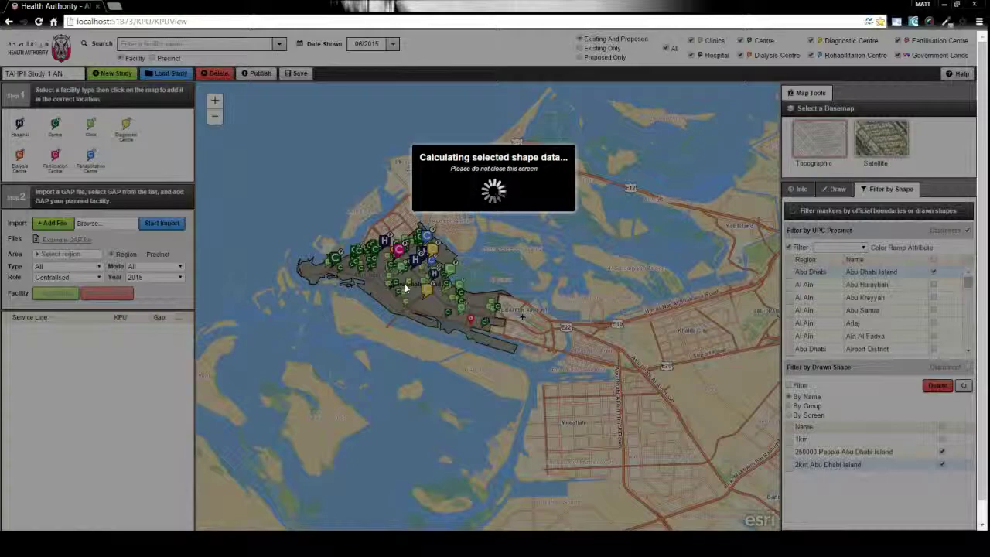
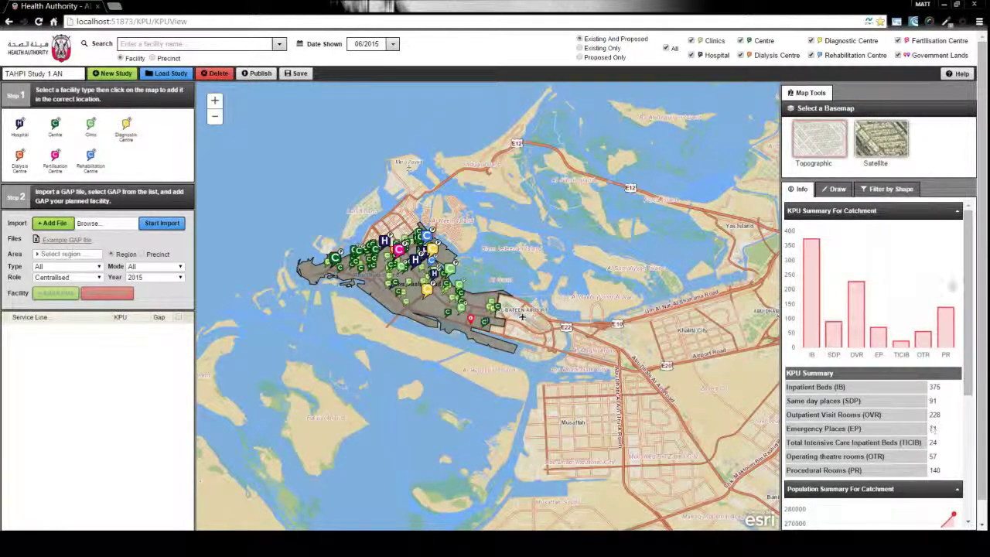
- View the population summary for the Abu Dhabi Island catchment, closer in on the map, and turn off the precinct filter
click(928, 489)
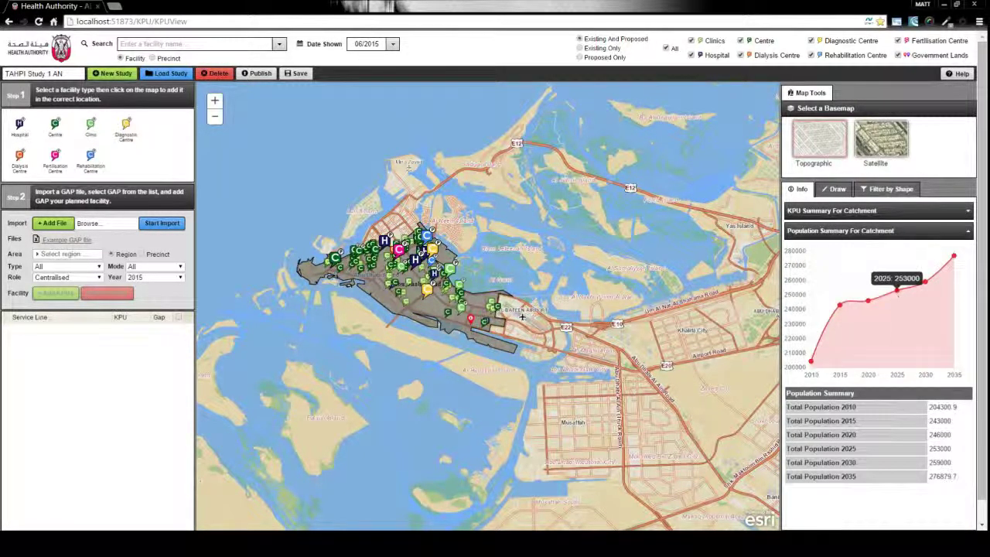
scroll(467, 296, up, 2)
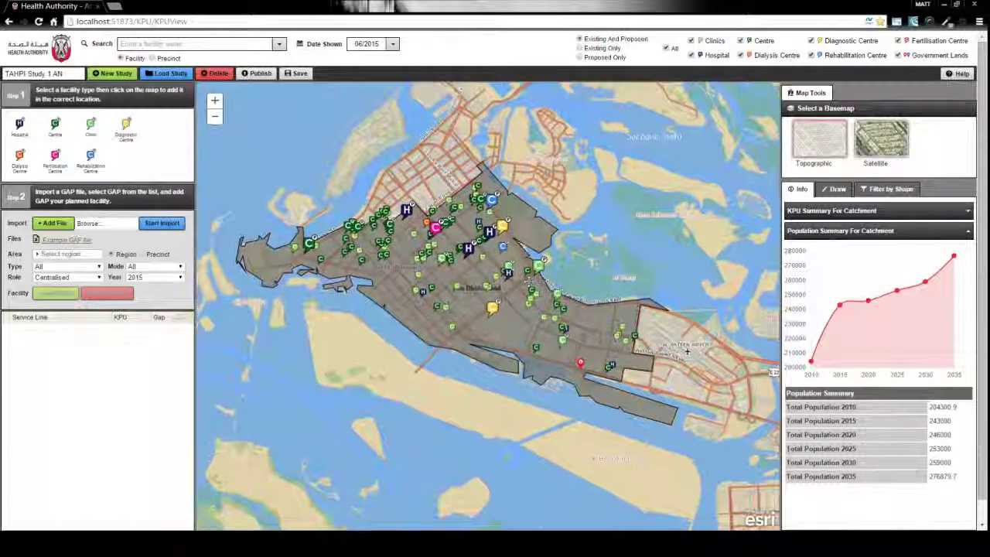
click(890, 189)
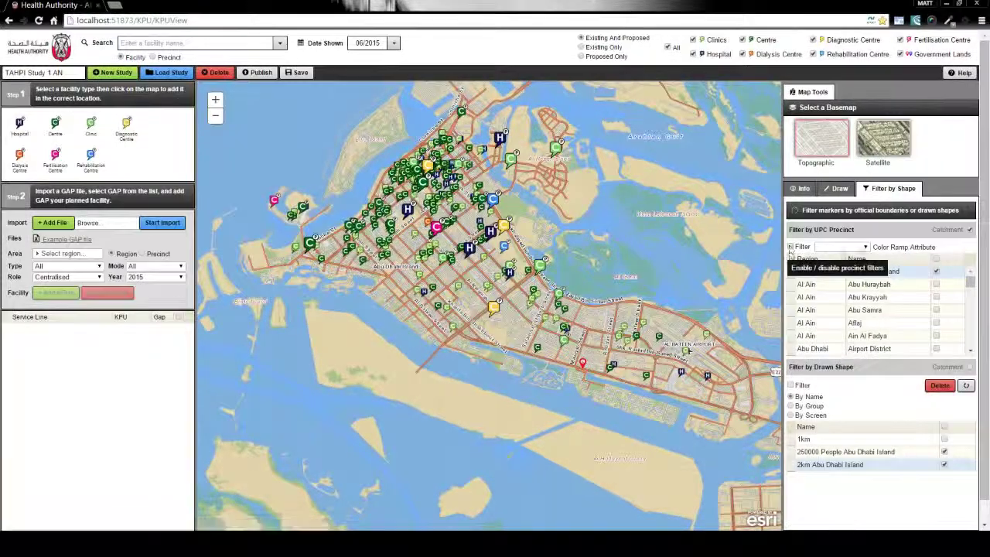
- Place a planned hospital on the southern side of Abu Dhabi Island and name it Sample Planned Facility
drag(656, 268, 639, 283)
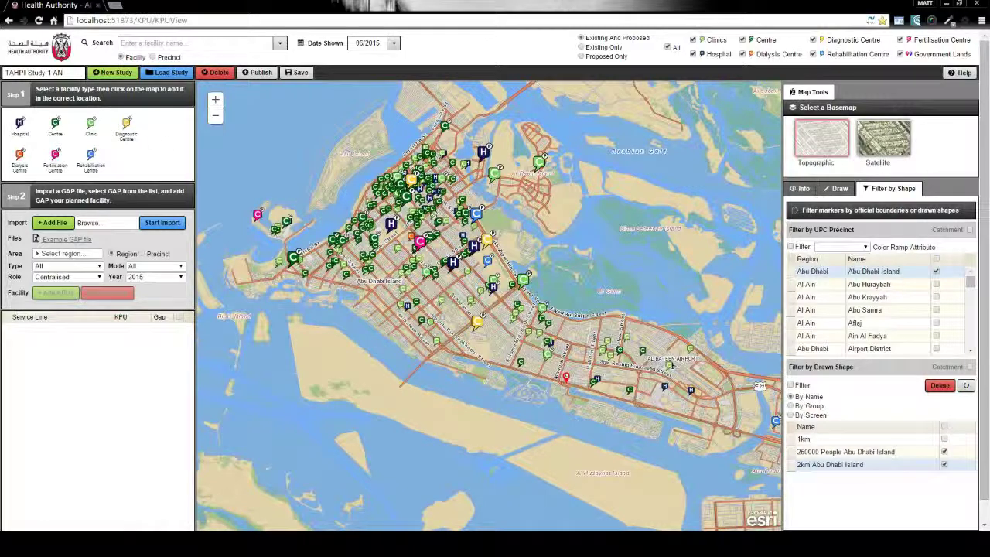
click(19, 122)
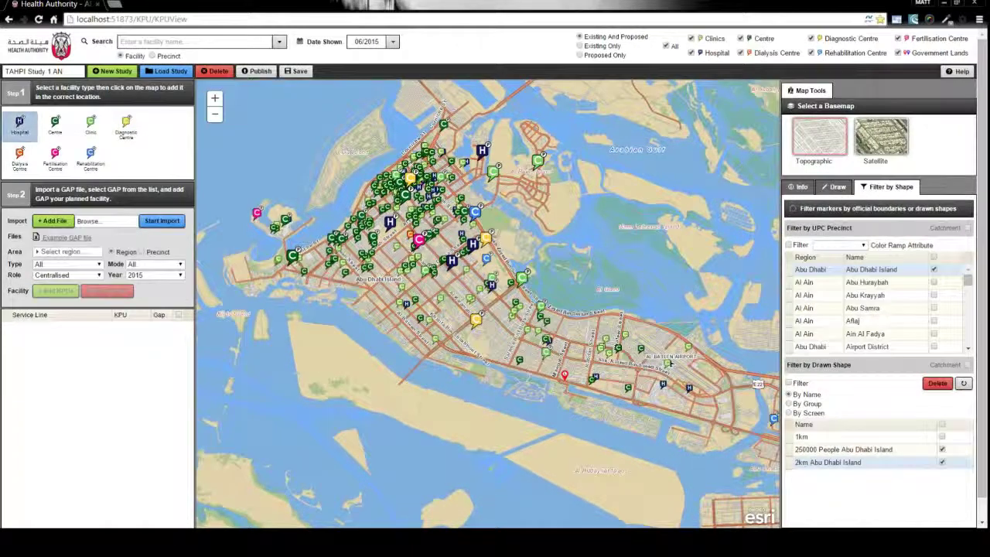
click(501, 342)
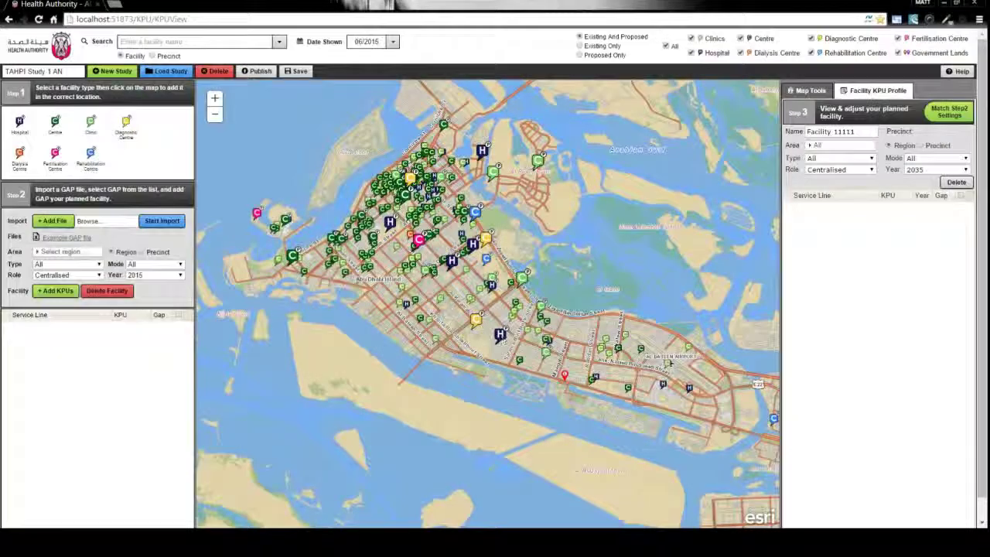
drag(859, 133, 805, 129)
text(Sa)
text(mple Planned Facility)
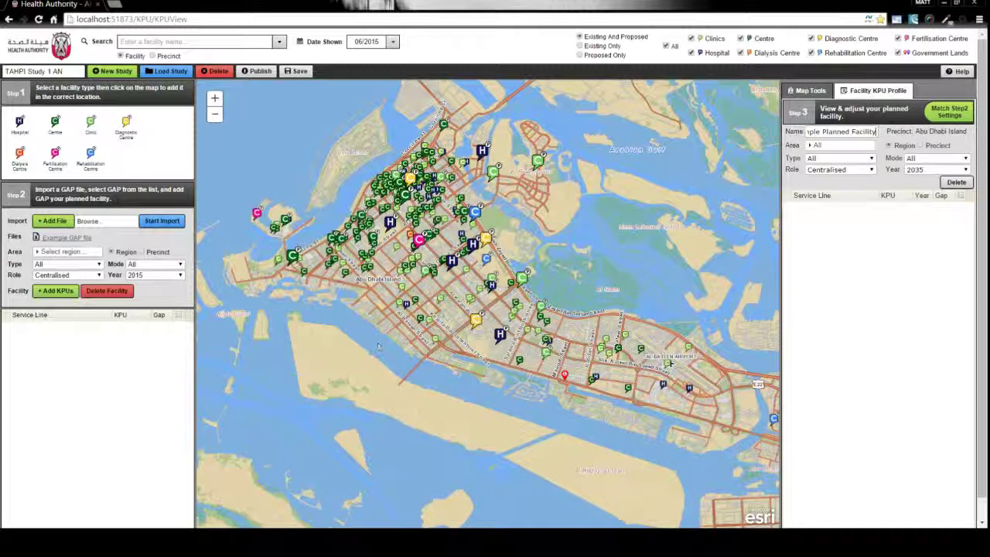
- List the service-line gaps for the Abu Dhabi region and sort them from largest to smallest gap
click(43, 254)
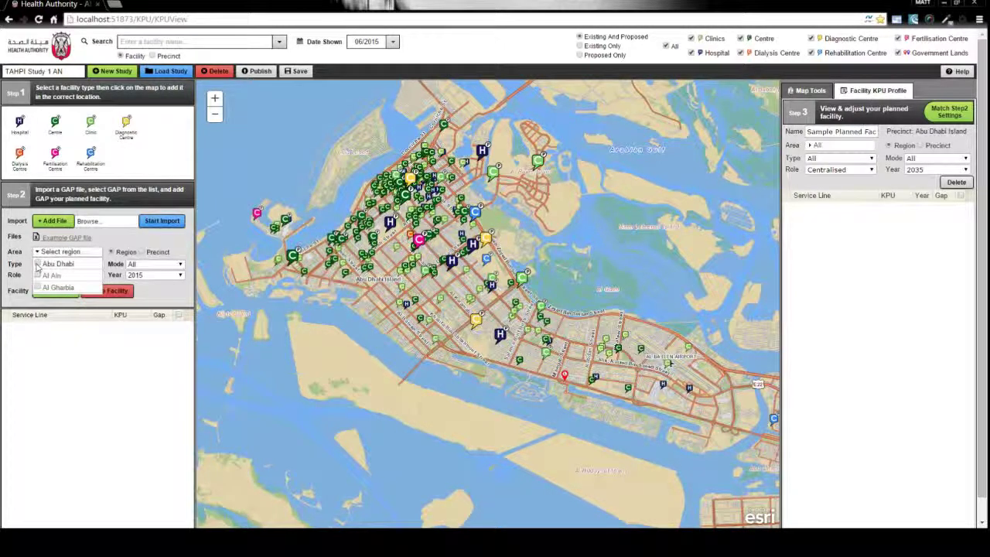
click(112, 243)
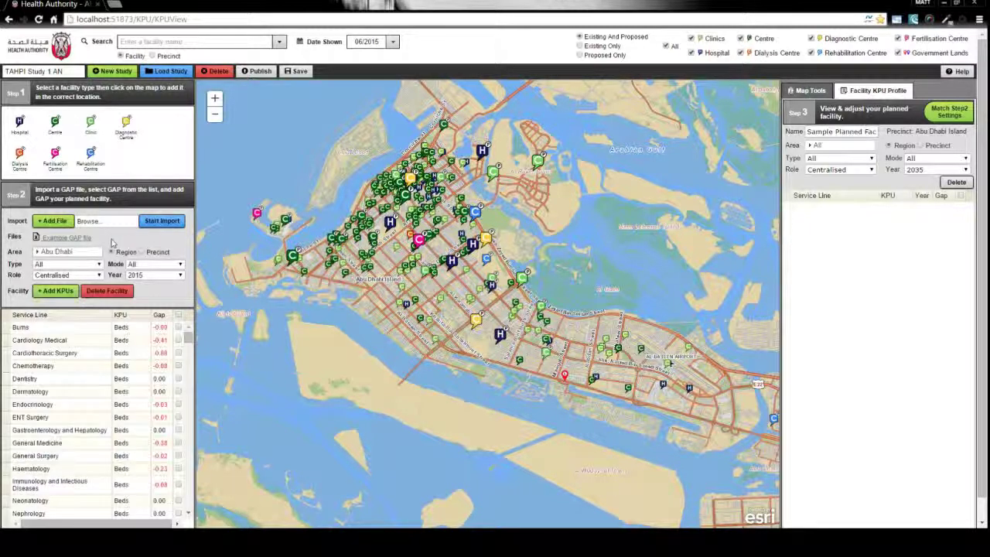
click(159, 317)
click(160, 317)
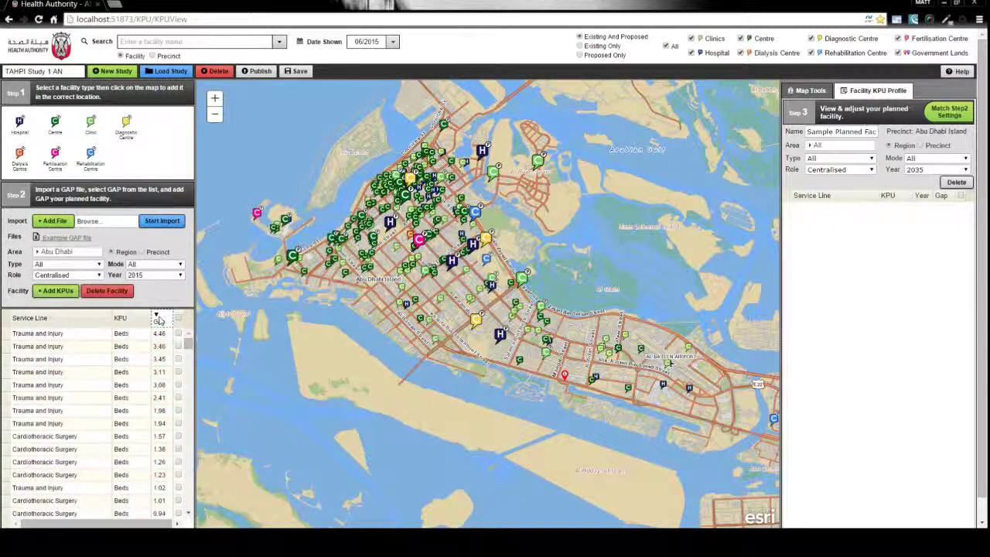
- Add the four largest Trauma and Injury bed gaps (4.46, 3.46, 3.45 and 3.11) to the planned facility
click(178, 333)
click(178, 359)
click(179, 372)
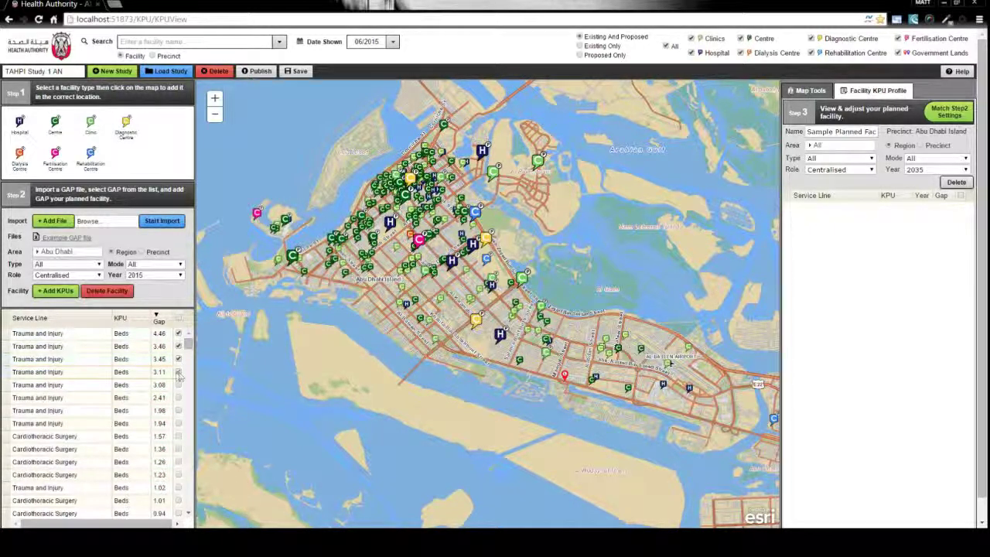
click(56, 291)
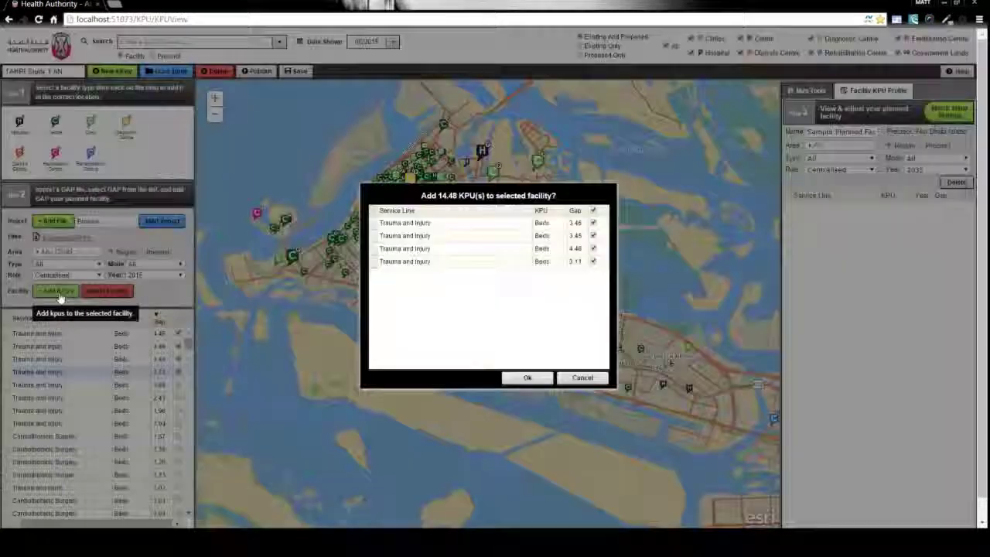
click(527, 381)
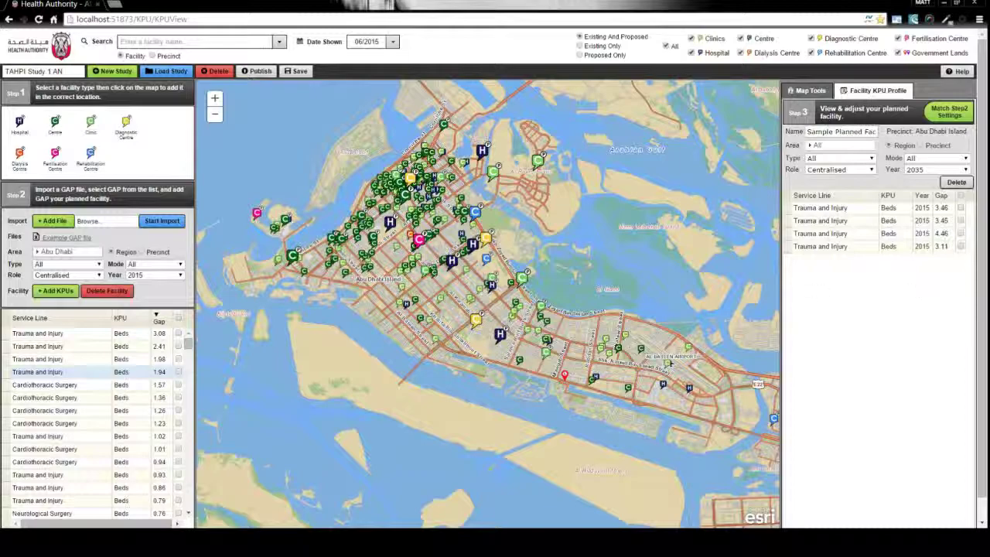
- Move the planned hospital to the vacant green strip beside Street - 2 and save the study
scroll(499, 338, up, 5)
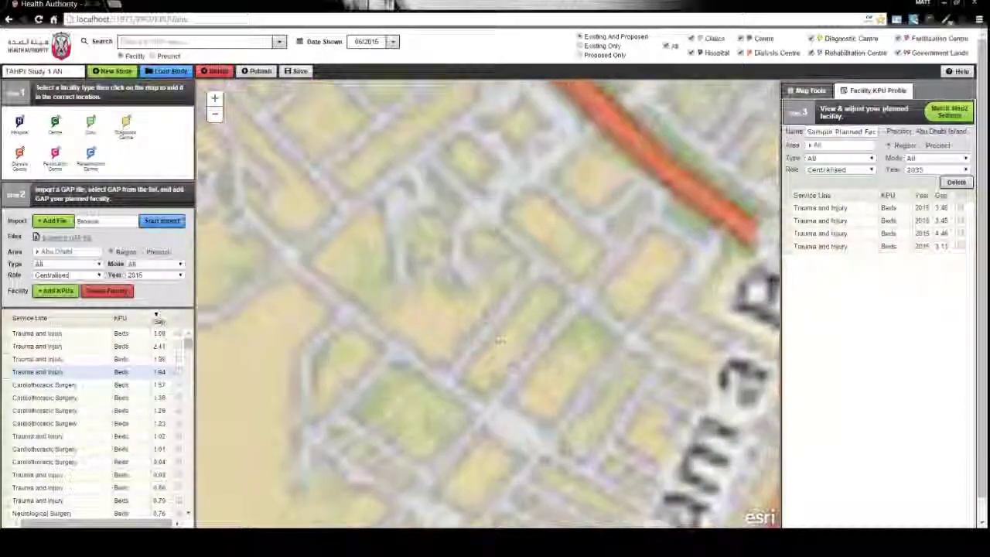
drag(508, 241, 505, 323)
scroll(506, 322, up, 2)
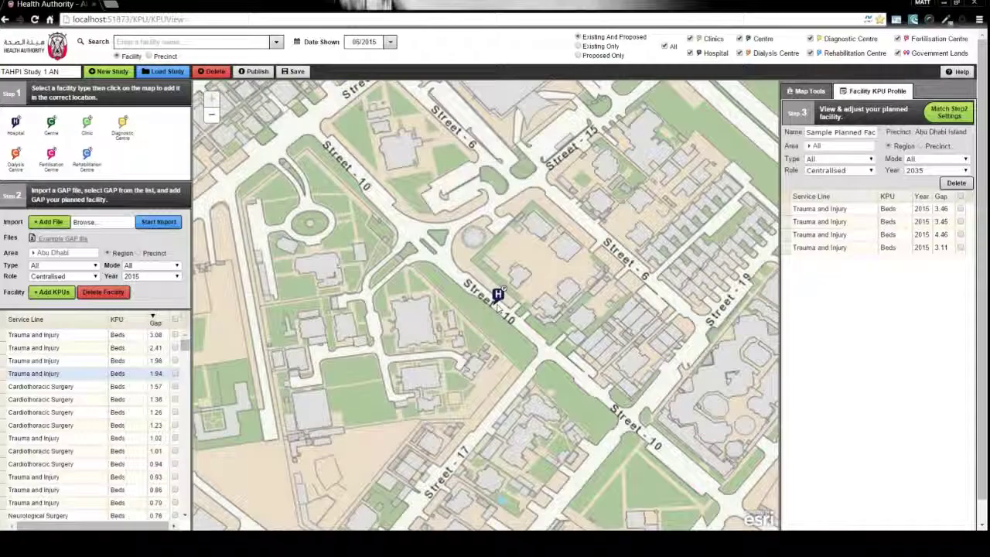
mouse_move(506, 305)
mouse_down()
mouse_move(496, 391)
mouse_move(478, 418)
mouse_move(631, 167)
mouse_up()
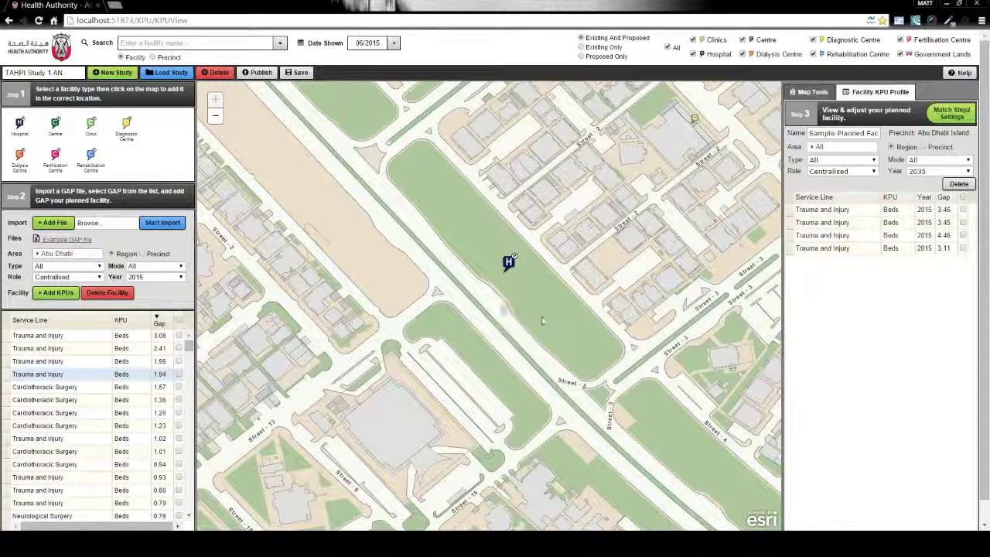
click(297, 72)
click(462, 213)
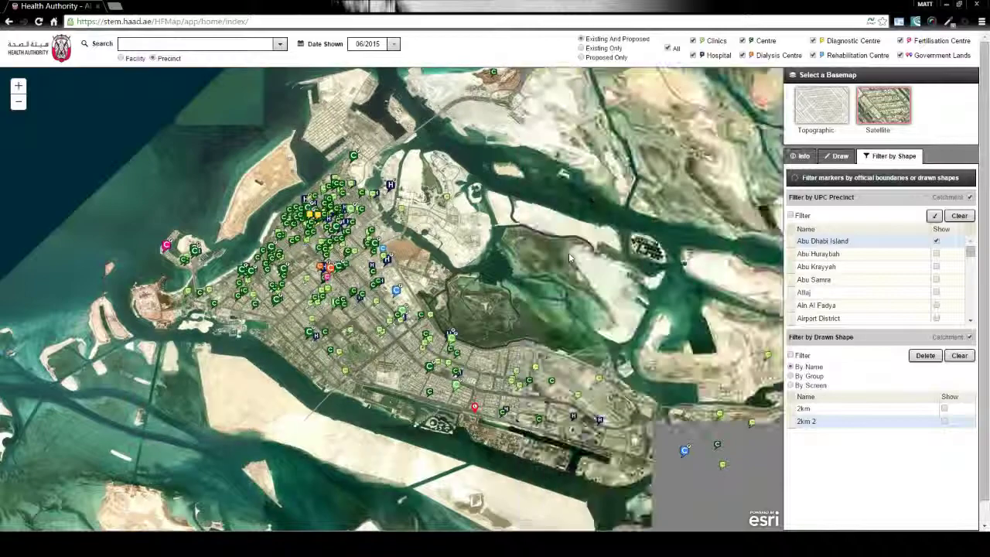
- On the stem.haad.ae facility map, open the general information of a dental clinic in central Abu Dhabi in satellite view
scroll(321, 255, up, 2)
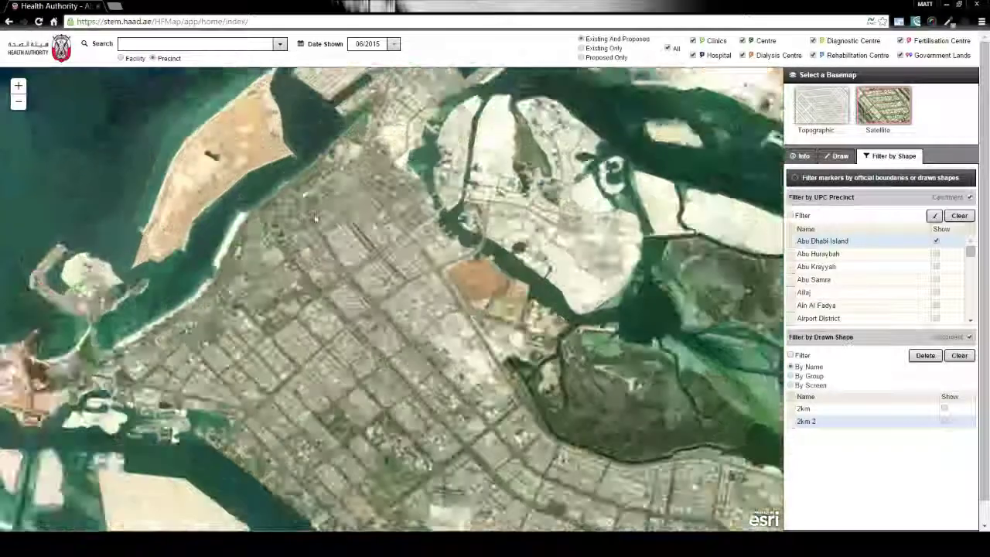
scroll(322, 255, up, 3)
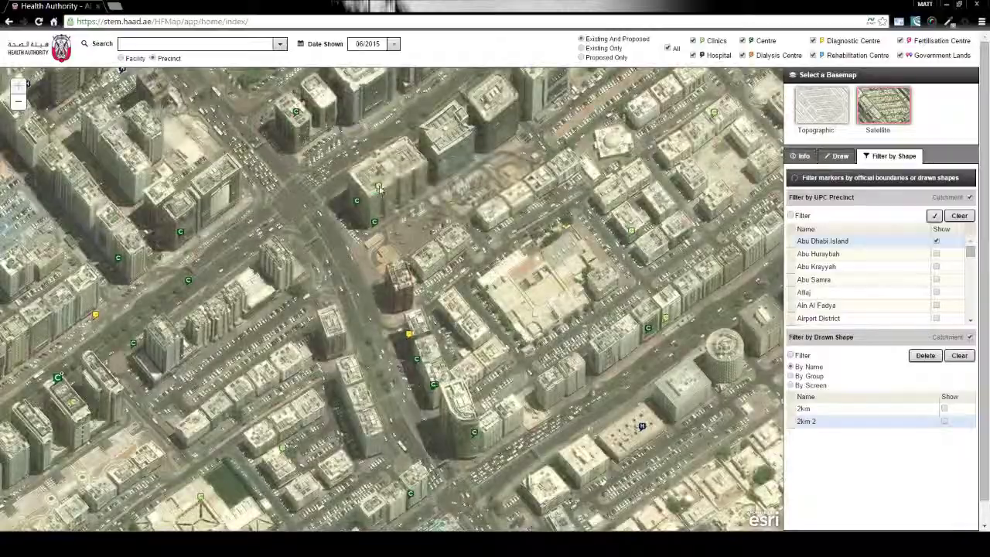
click(378, 188)
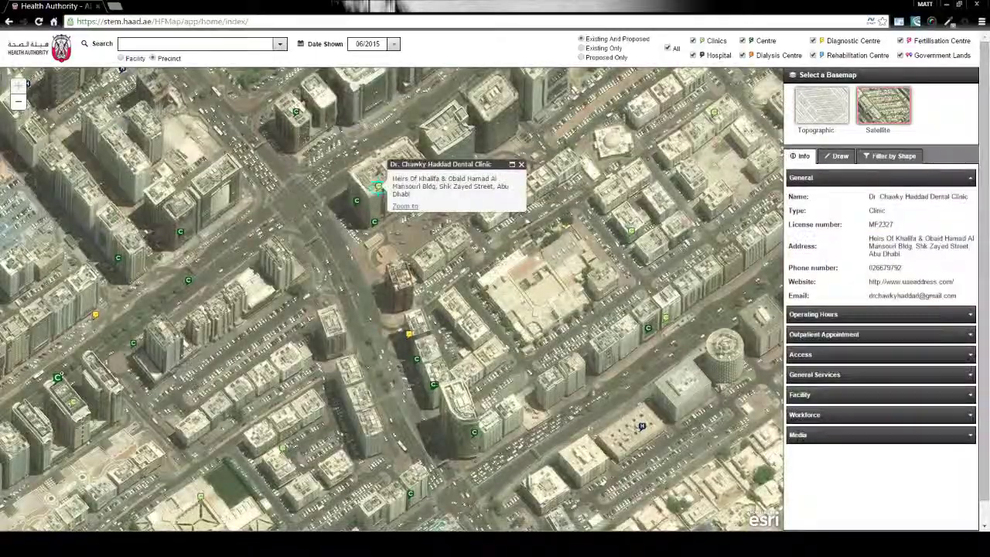